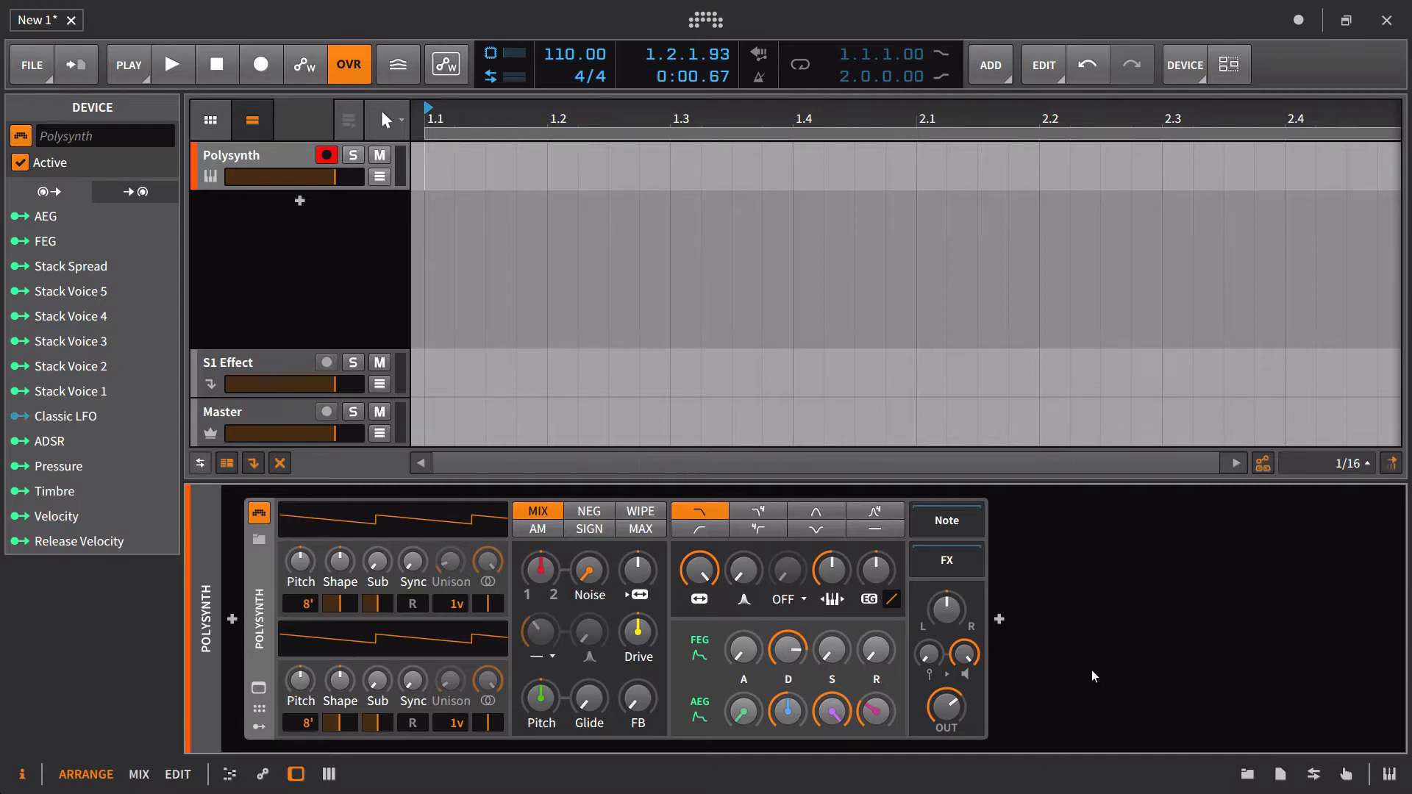
- Show the Polysynth's remote controls alongside its modulators, with the Classic LFO selected
click(261, 712)
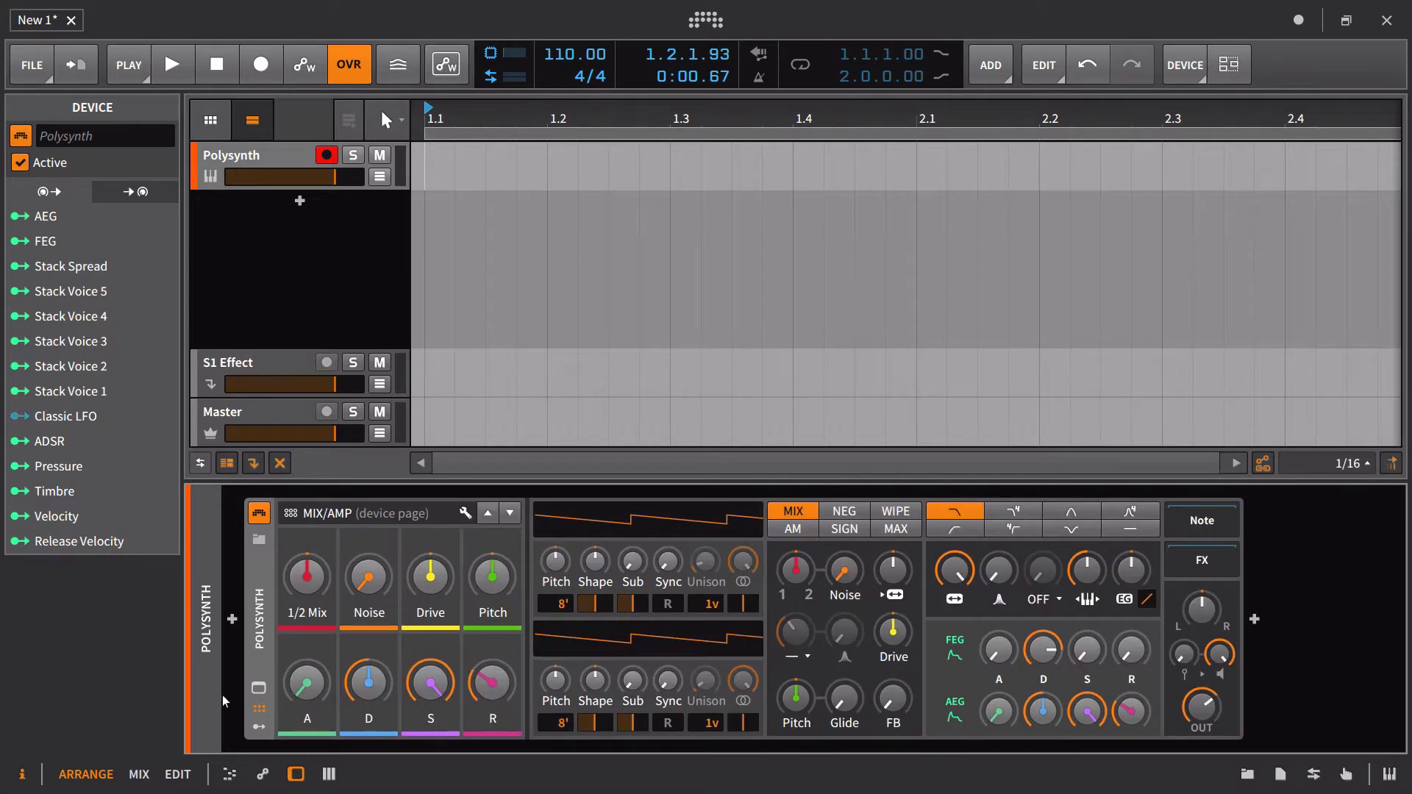
click(253, 708)
click(256, 728)
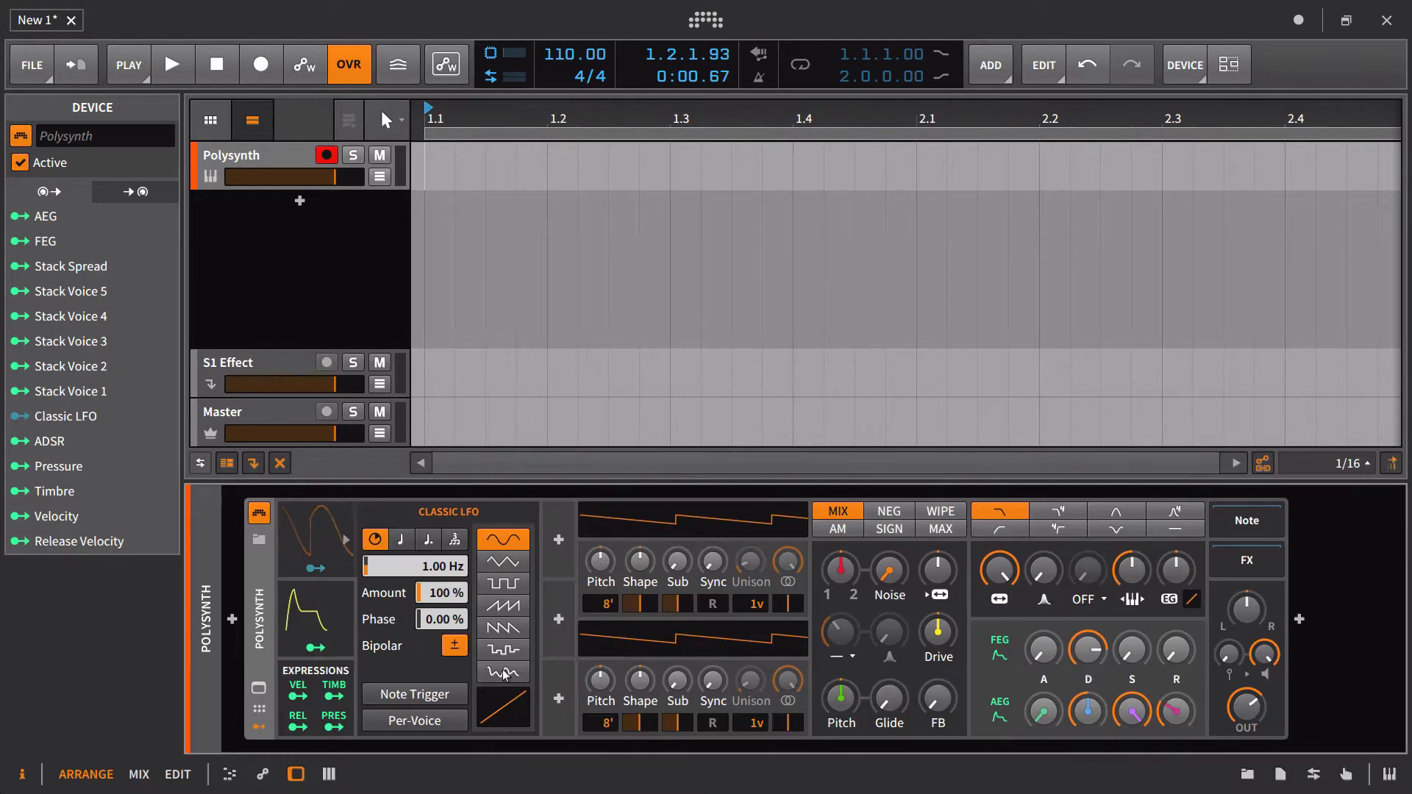
click(317, 568)
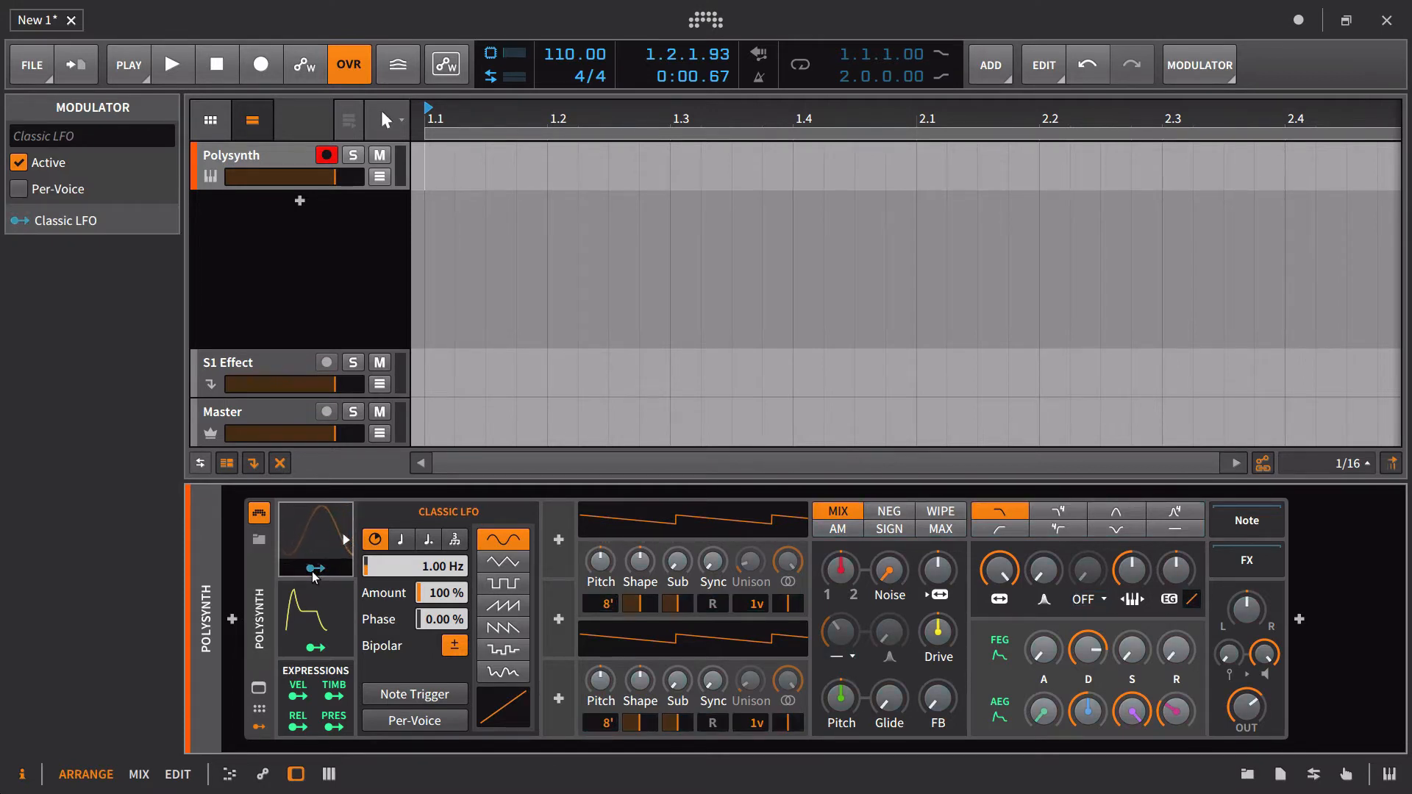
click(257, 726)
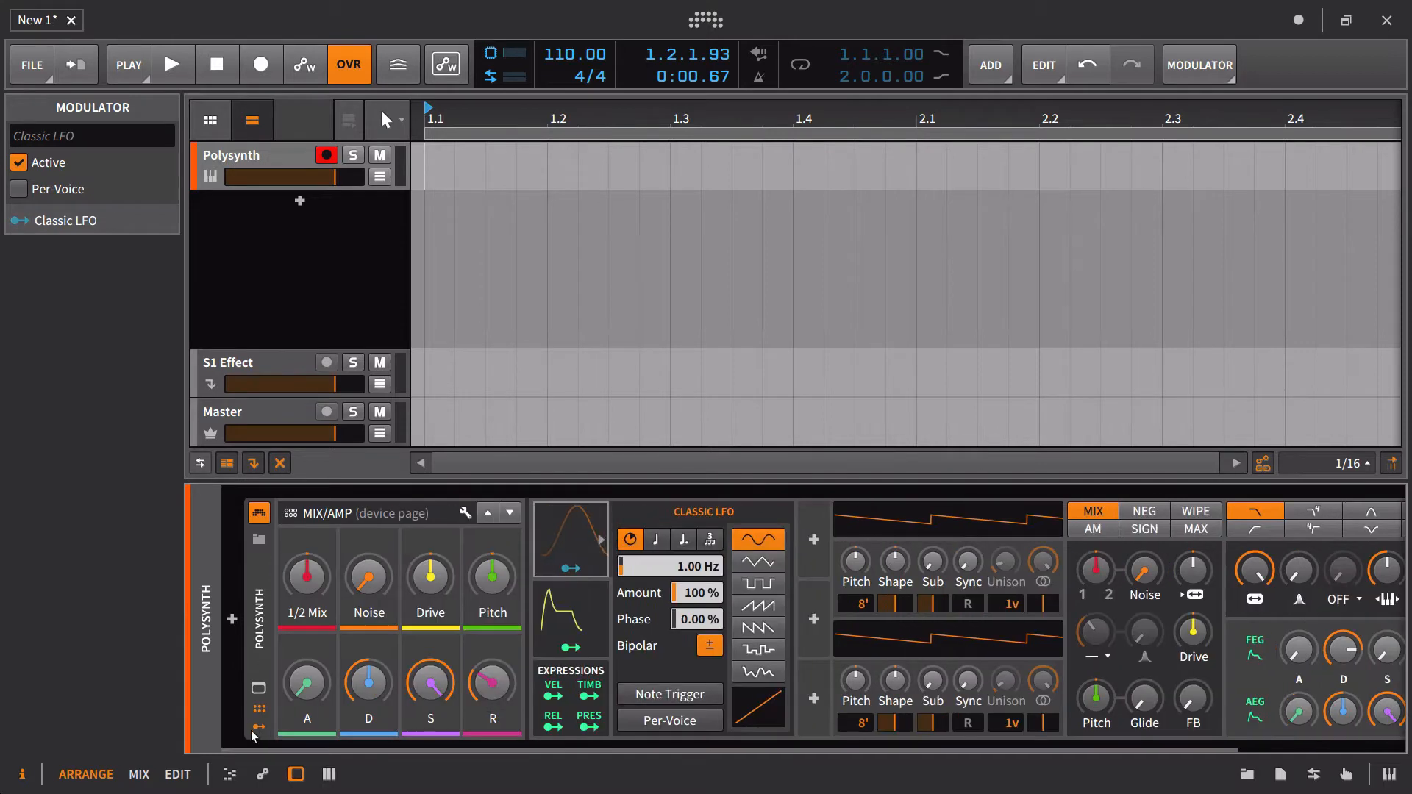
- With the modulators hidden, try the Drive remote control at +24 dB and reset it to its default
click(252, 728)
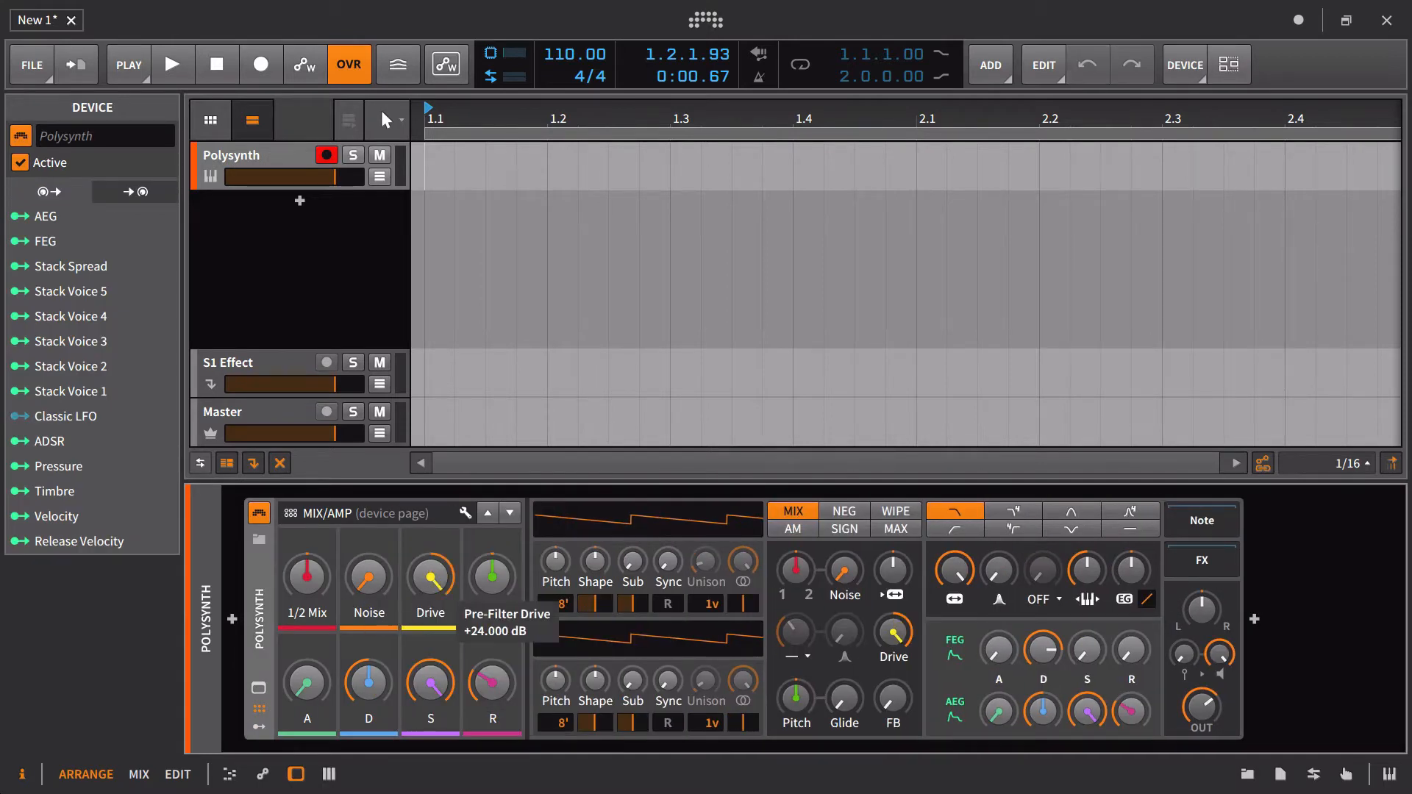
drag(430, 578, 430, 611)
double_click(430, 577)
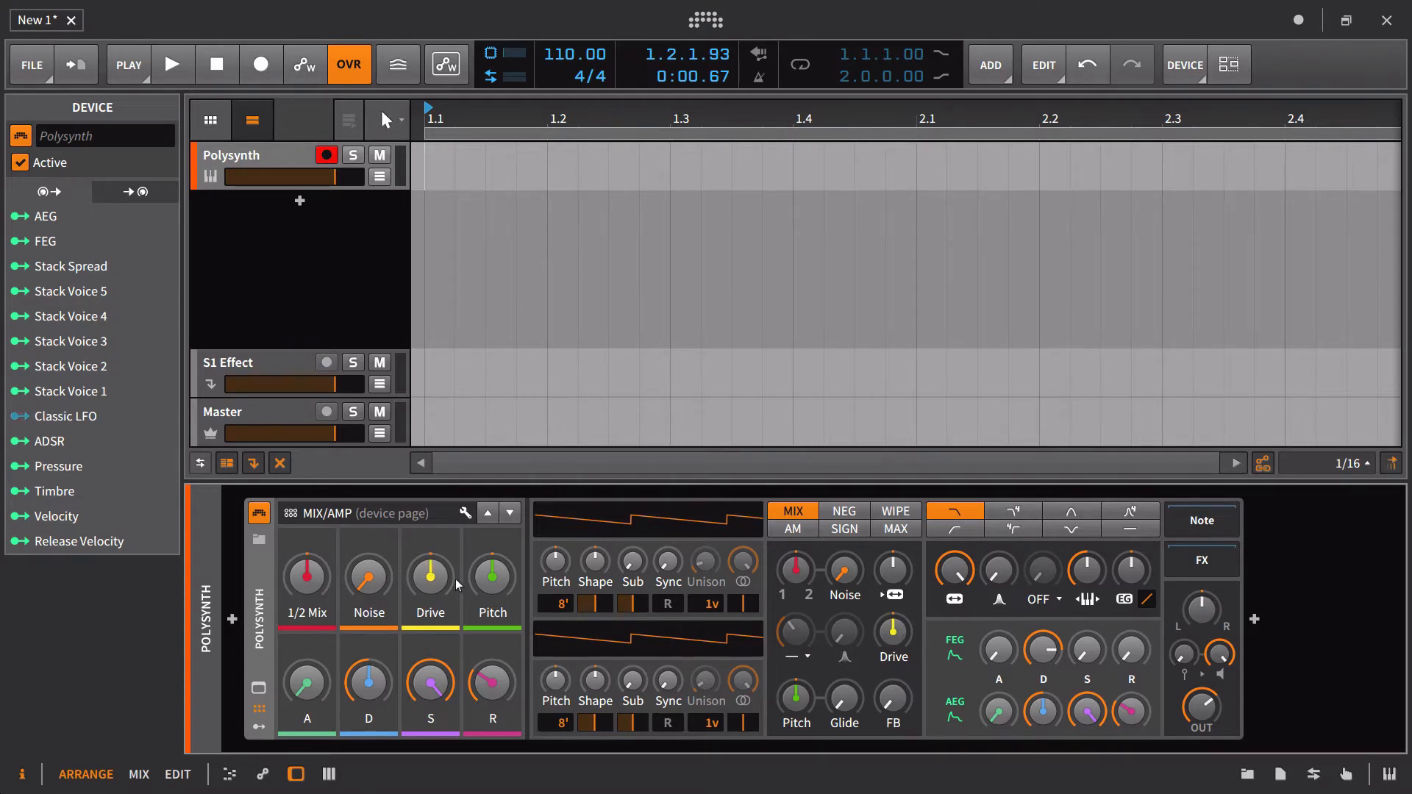
click(261, 728)
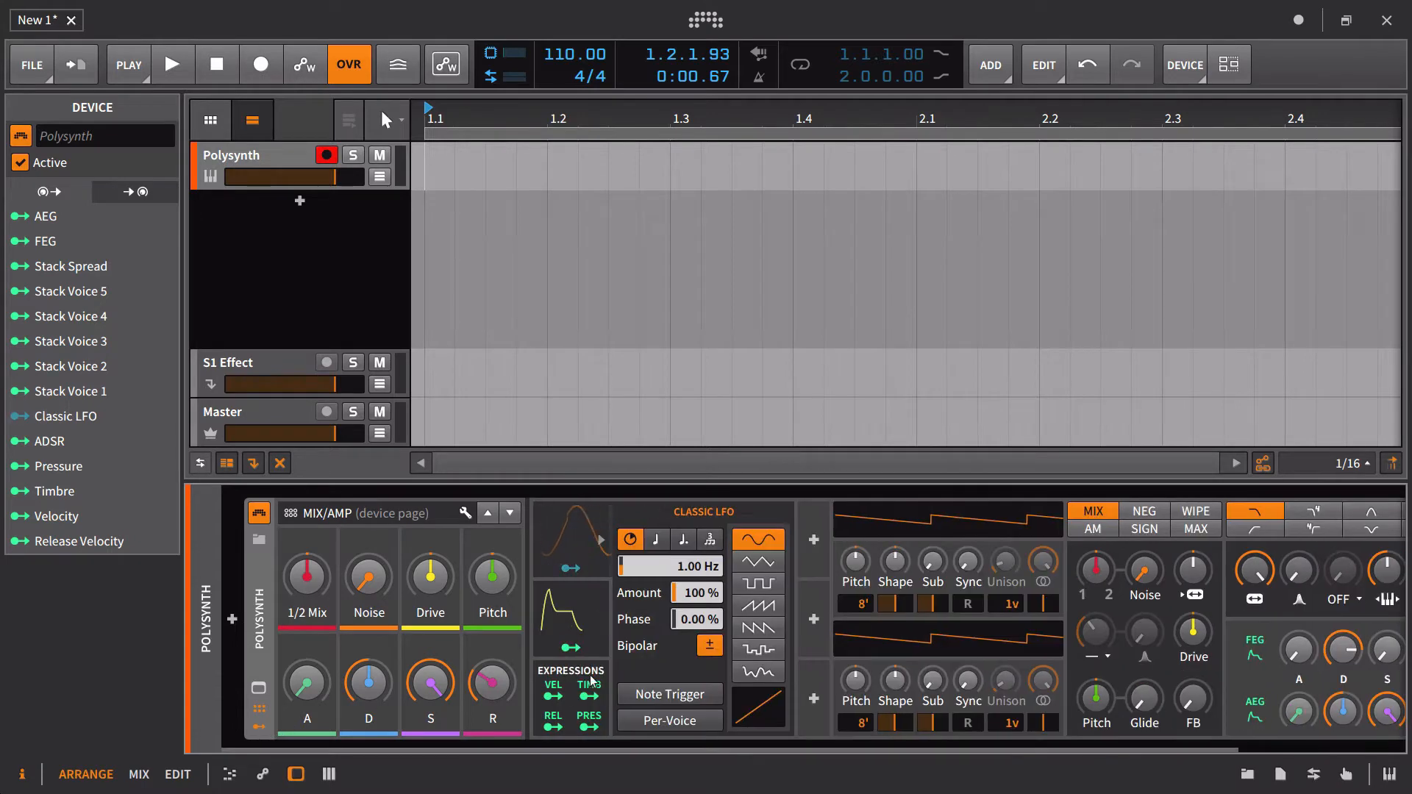
- Collapse the Classic LFO's settings, and briefly view the Polysynth's expanded device view
click(576, 545)
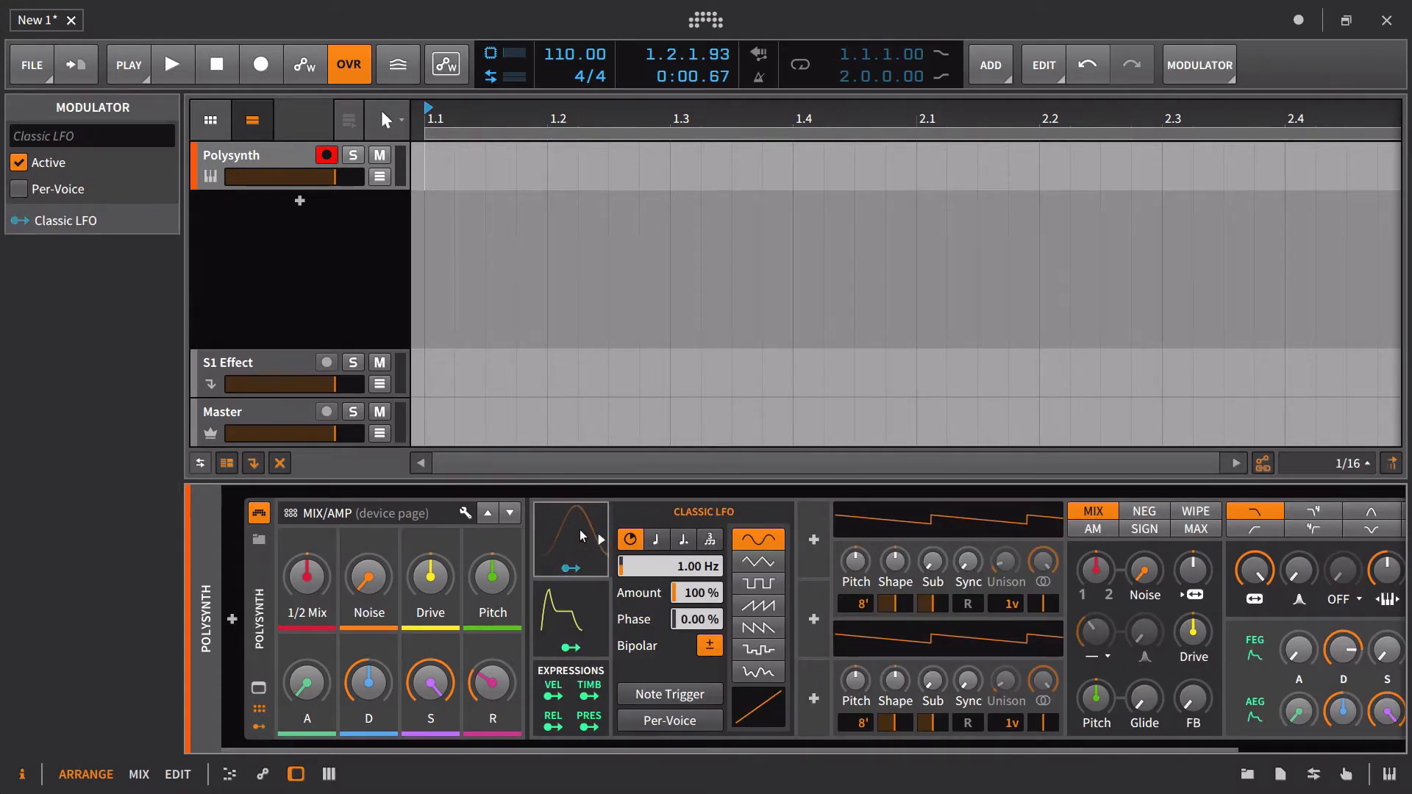
click(578, 547)
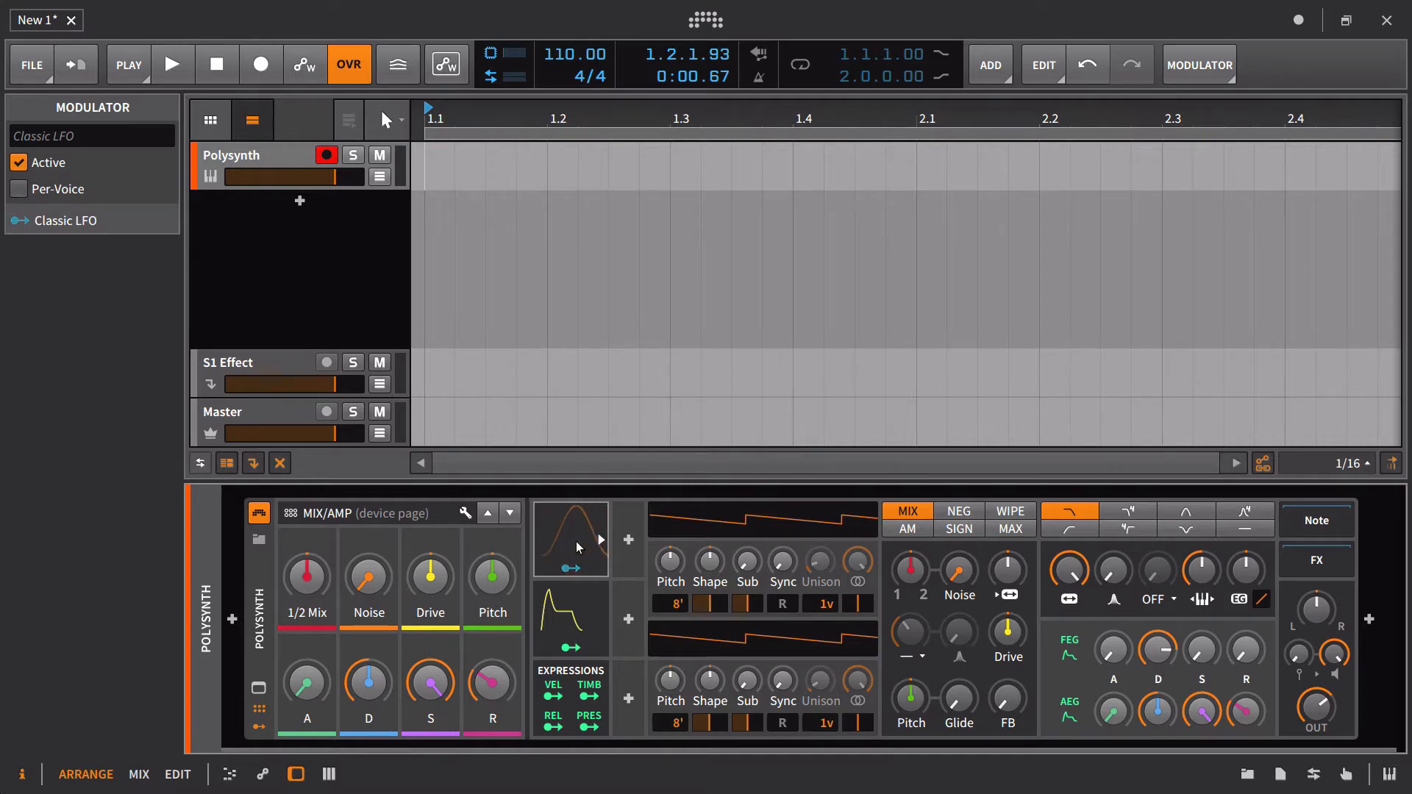
click(262, 689)
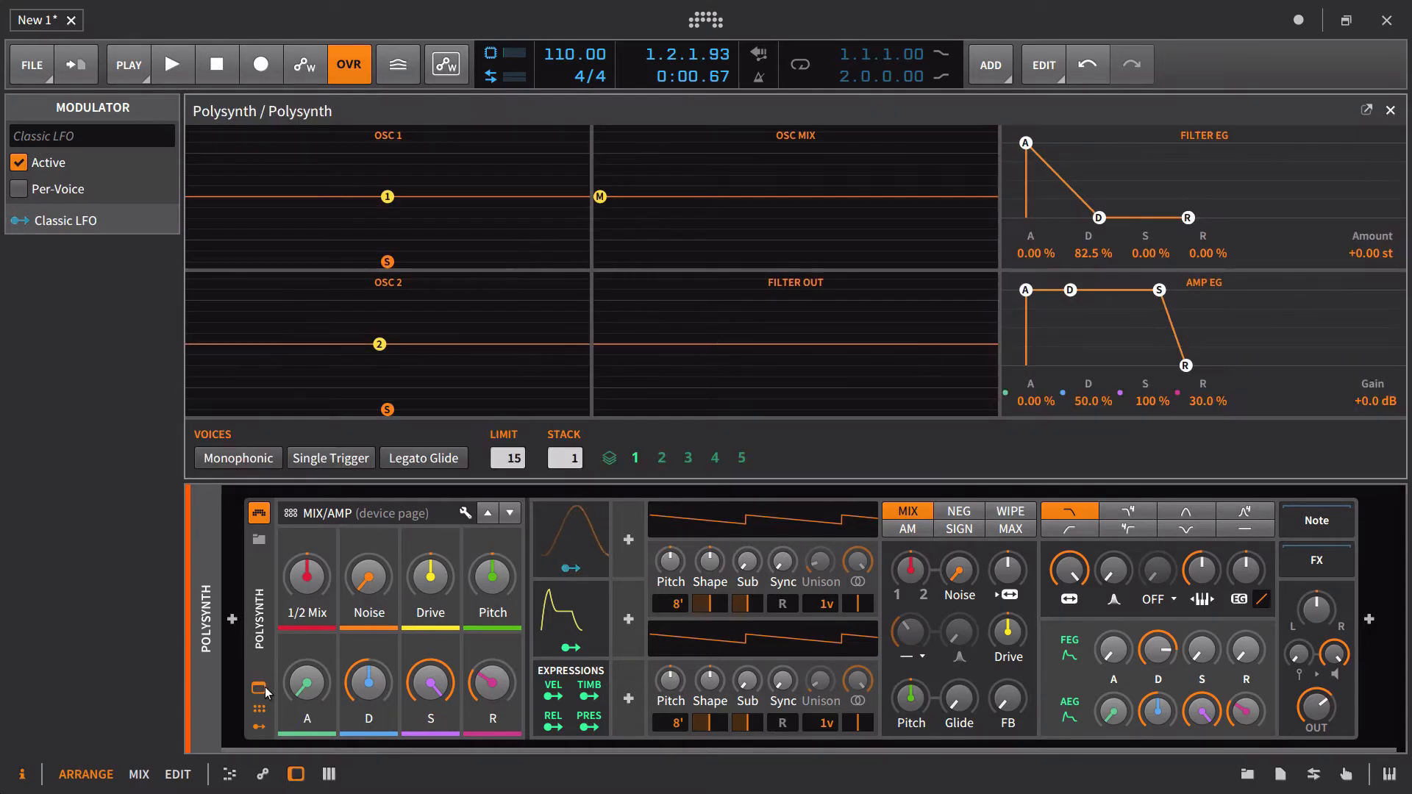
click(263, 689)
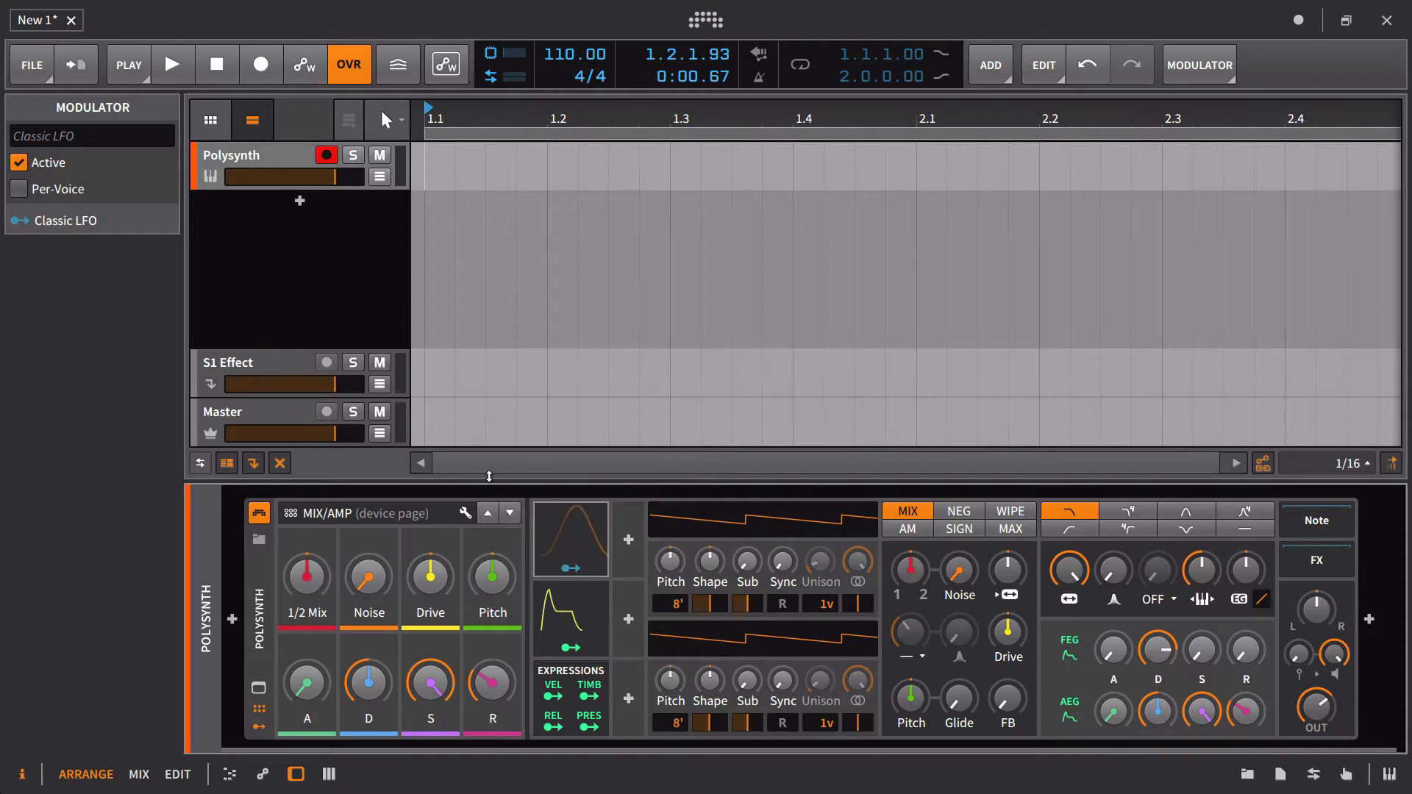
- Add a new preset page to the remote controls and add a Macro-4 modulator in a free modulator slot
click(399, 512)
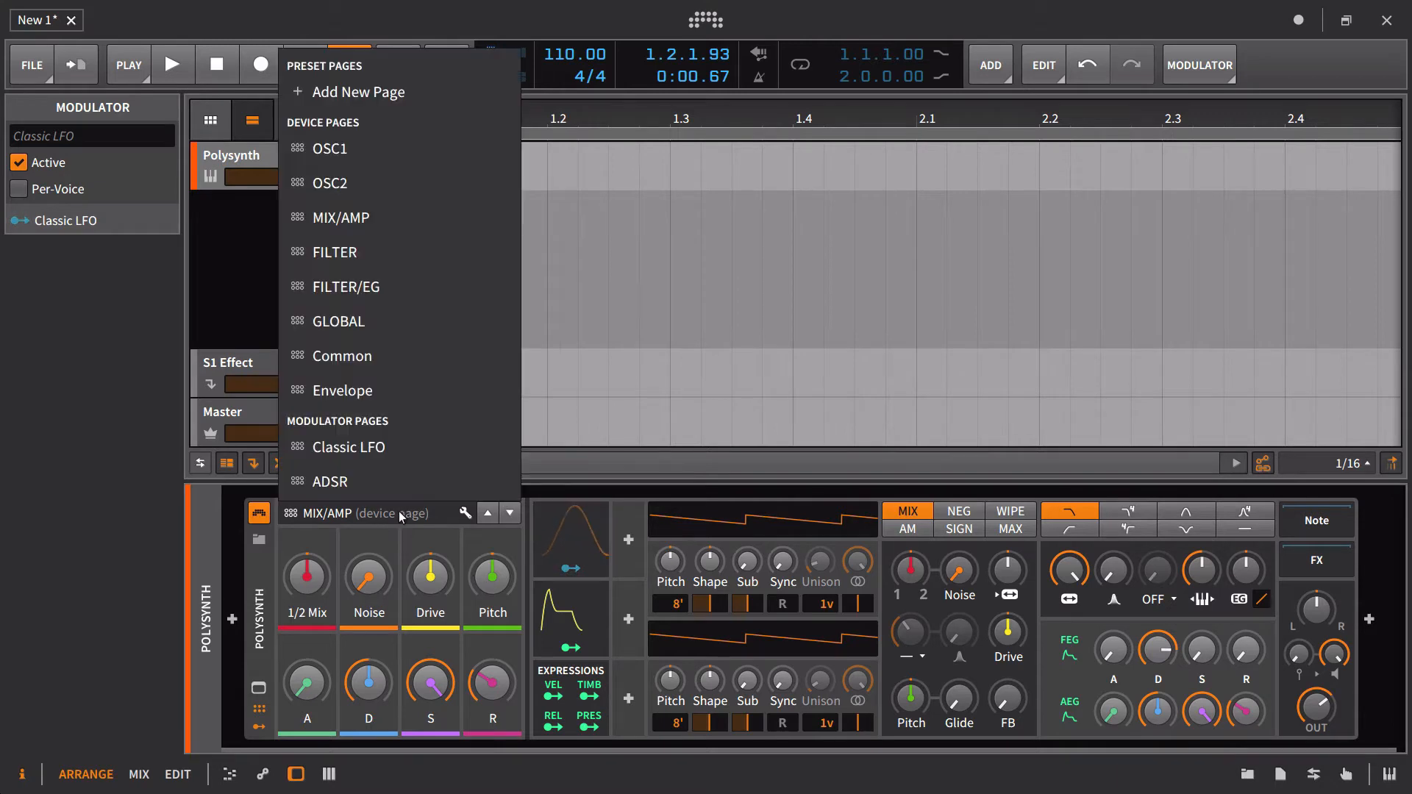
click(411, 94)
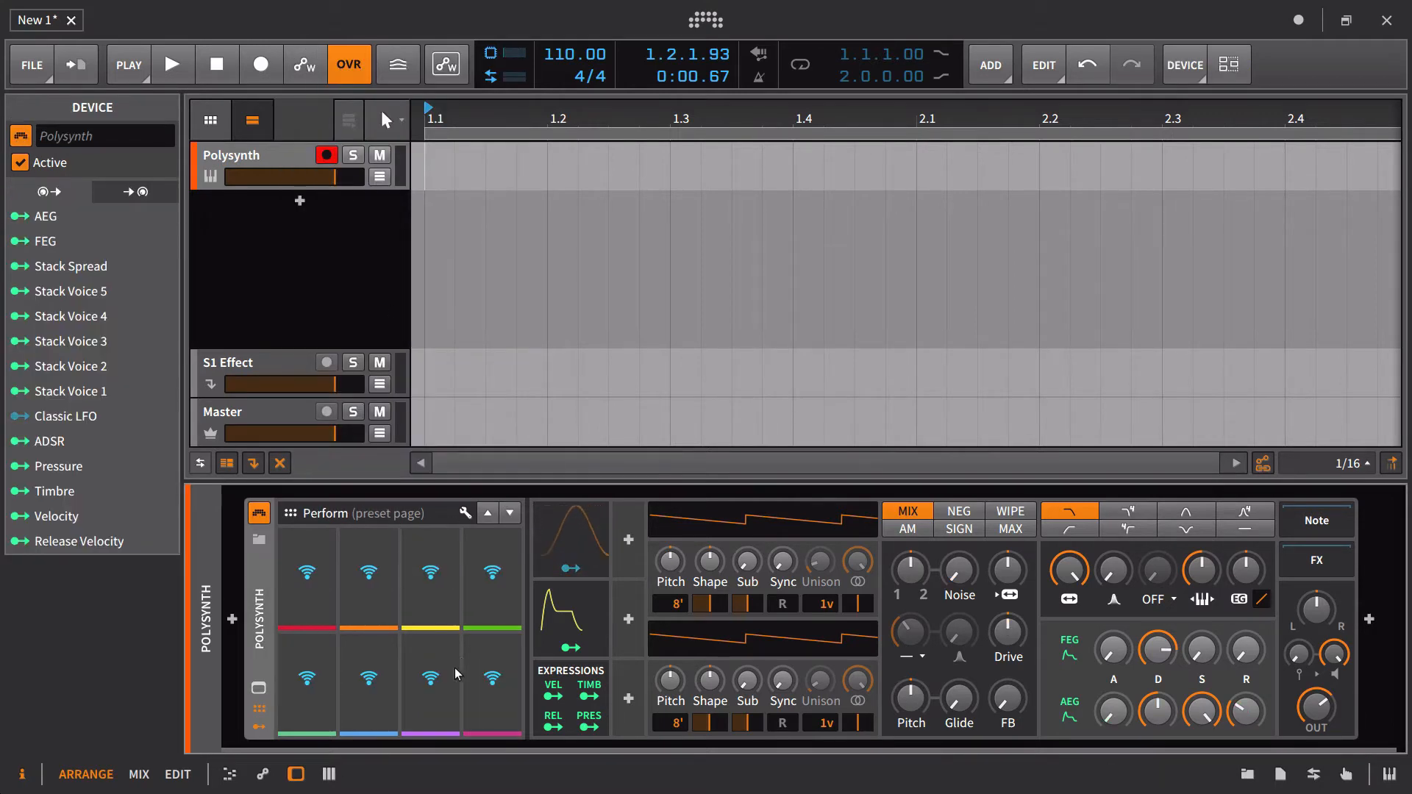
click(625, 568)
text(mac)
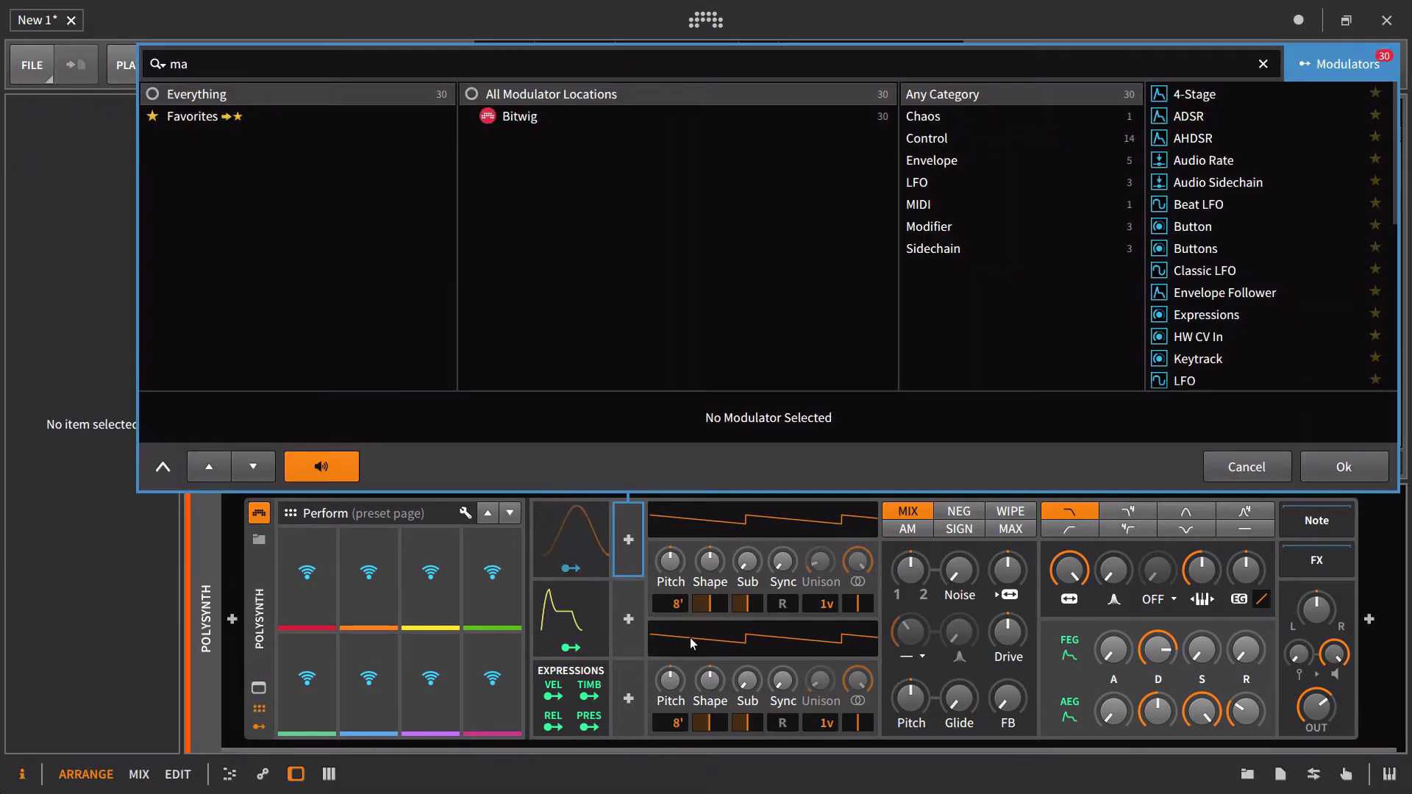
click(1344, 467)
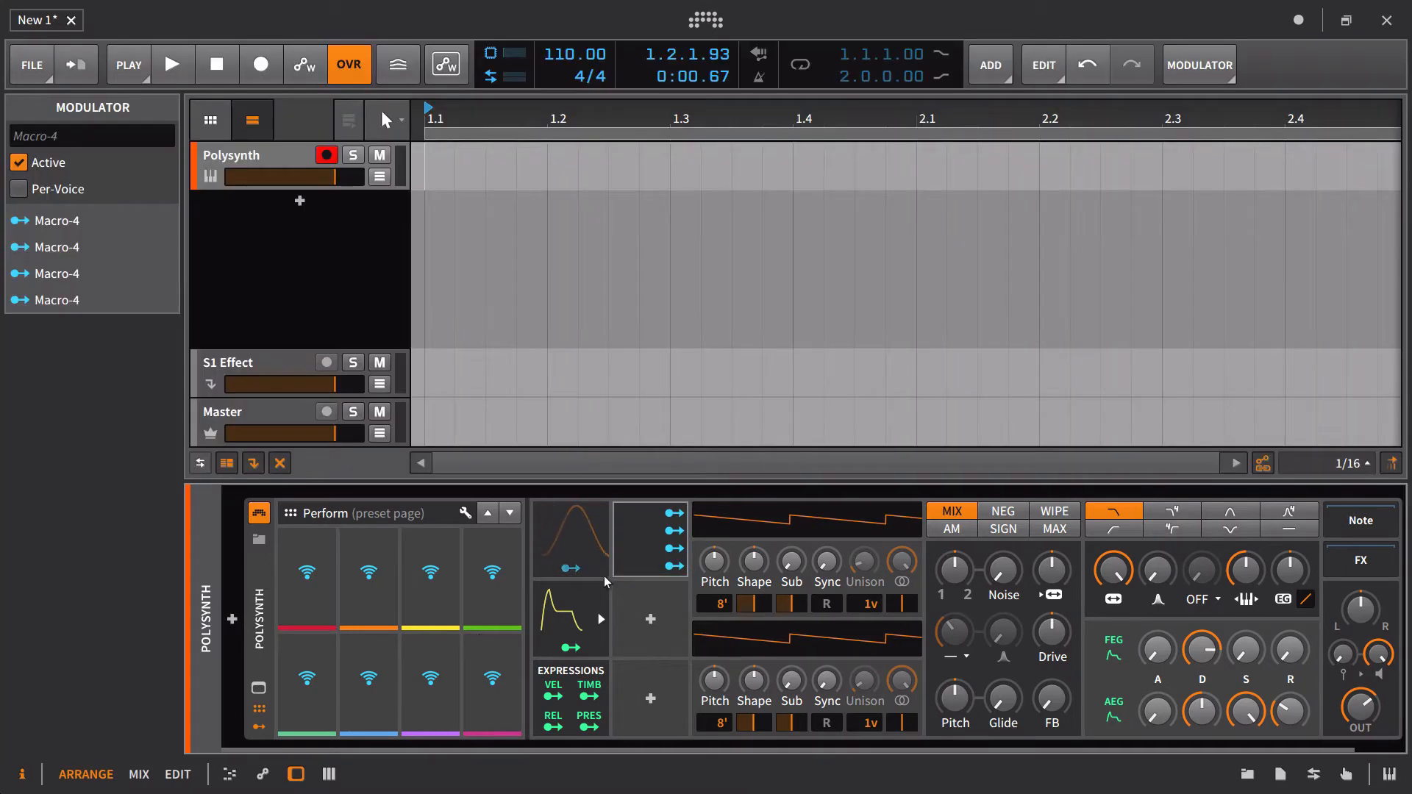
- Map the four Macro-4 knobs, in order, to the first four slots of the Perform remote controls page
click(645, 538)
click(306, 585)
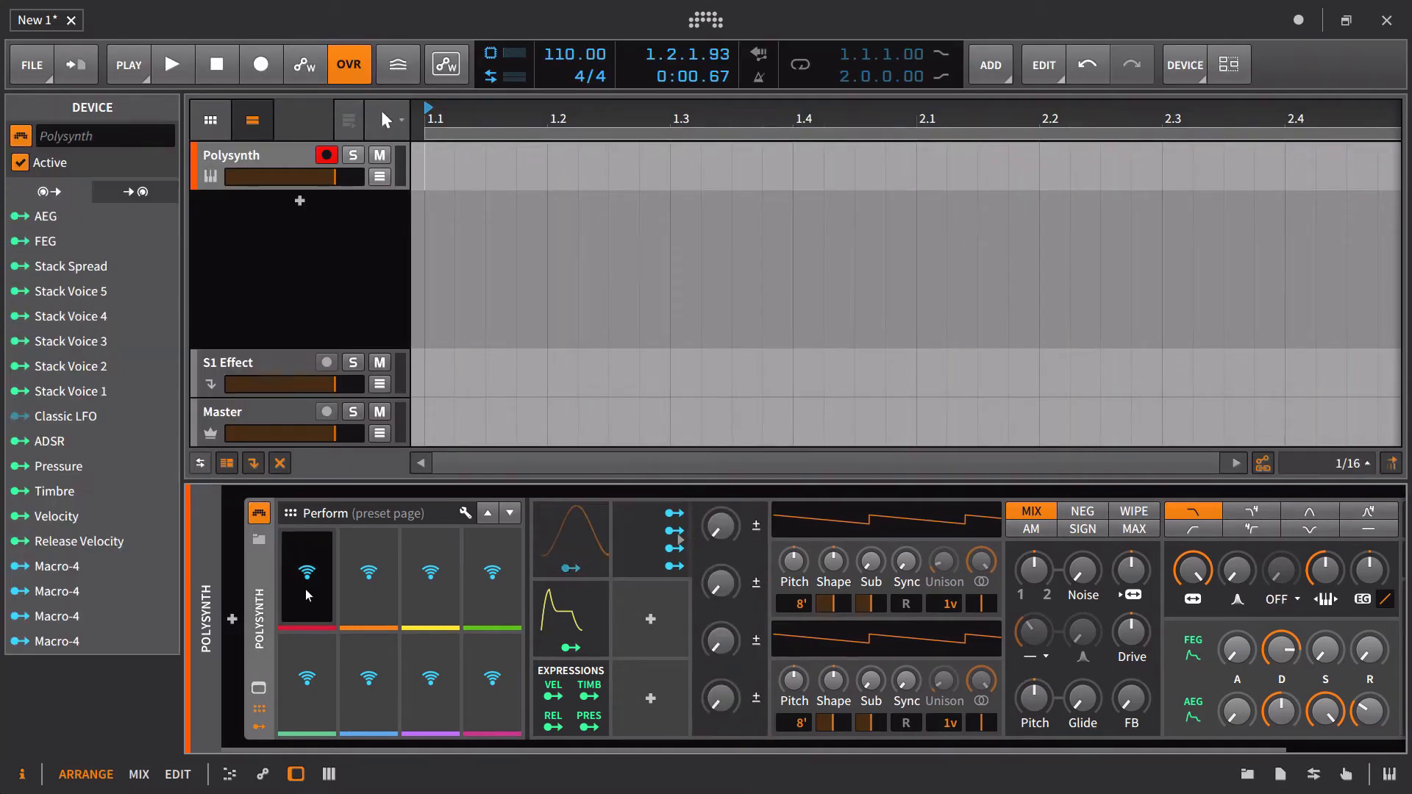
click(721, 525)
click(372, 585)
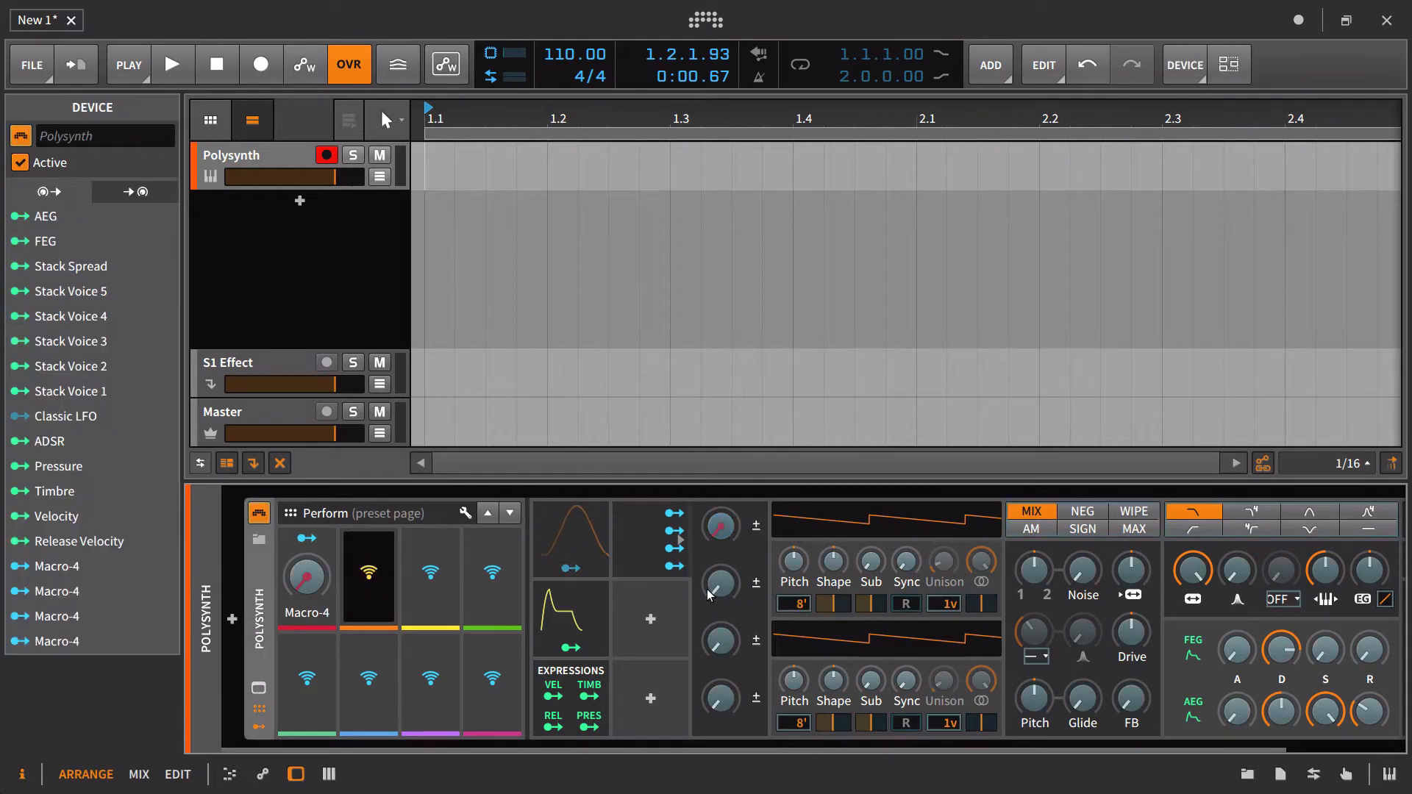
click(721, 583)
click(430, 581)
click(715, 645)
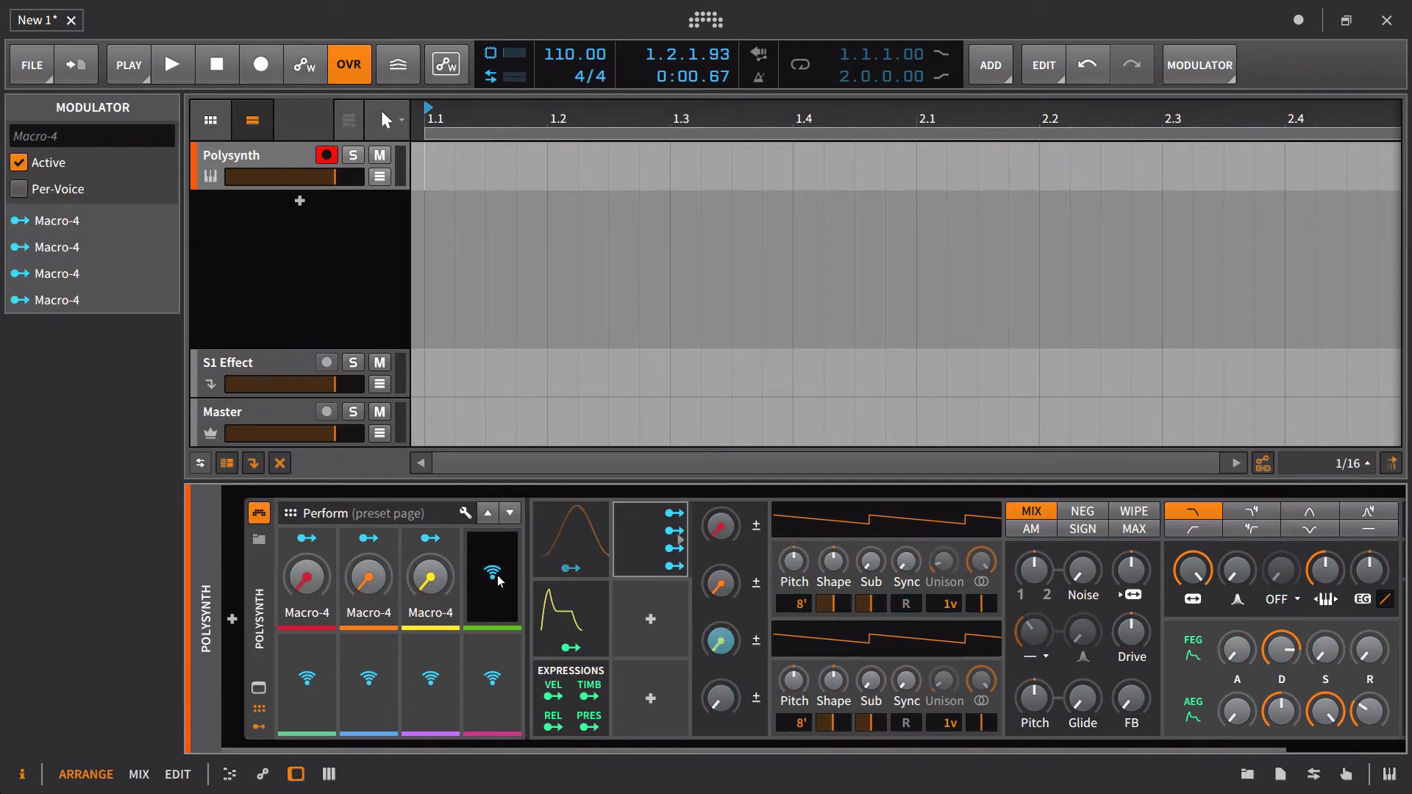
click(492, 577)
click(724, 695)
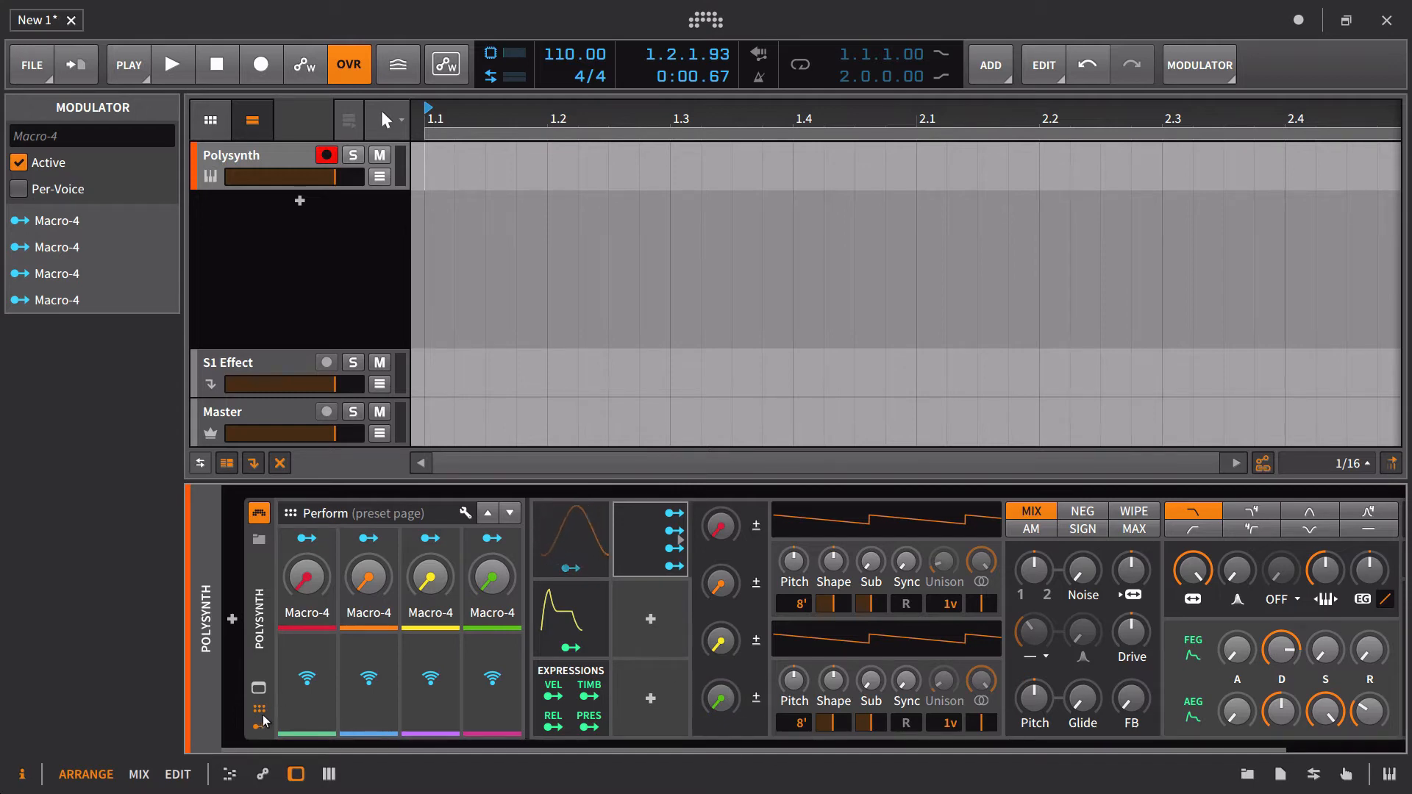
- Check the first macro's mapping options without choosing one, and toggle its bipolar setting on and back off
right_click(312, 583)
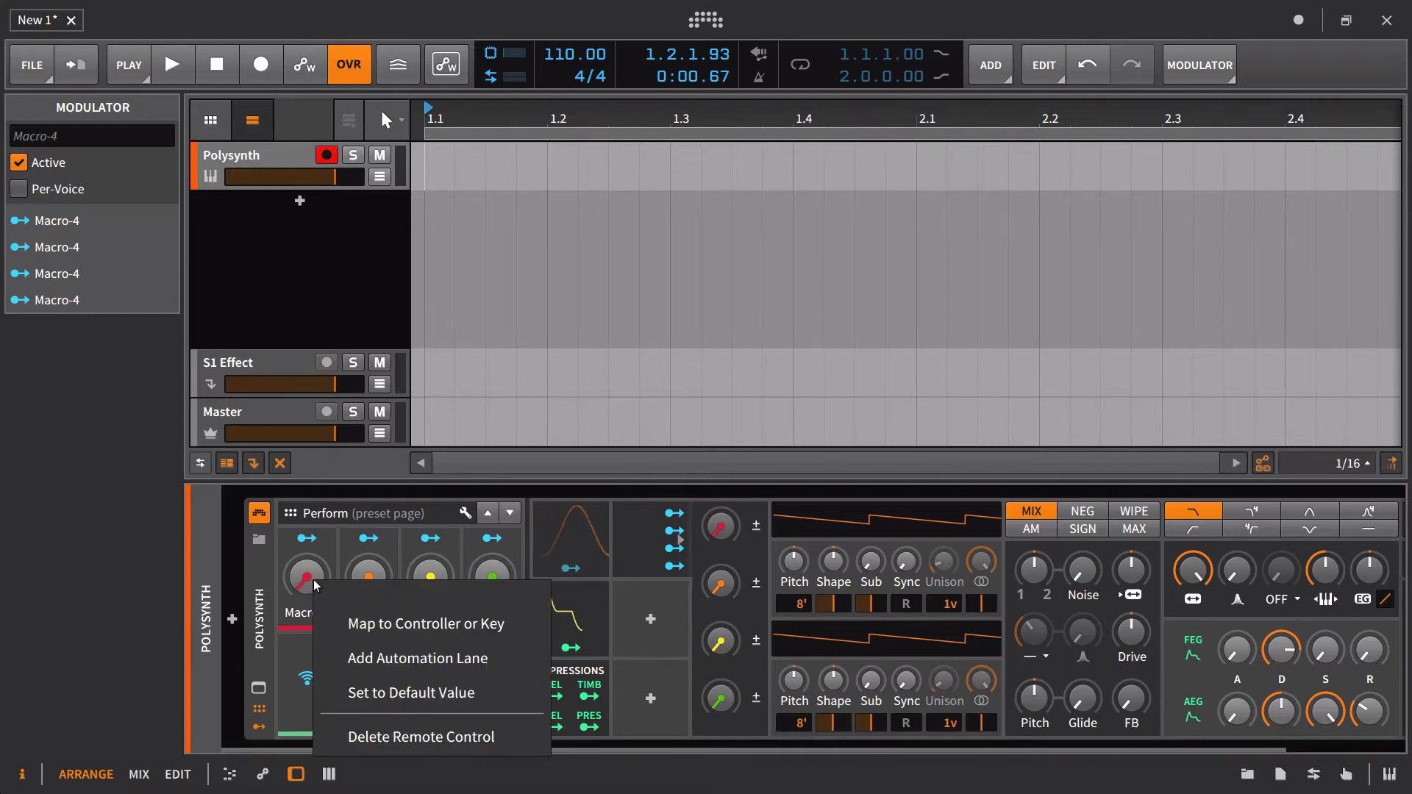
click(297, 581)
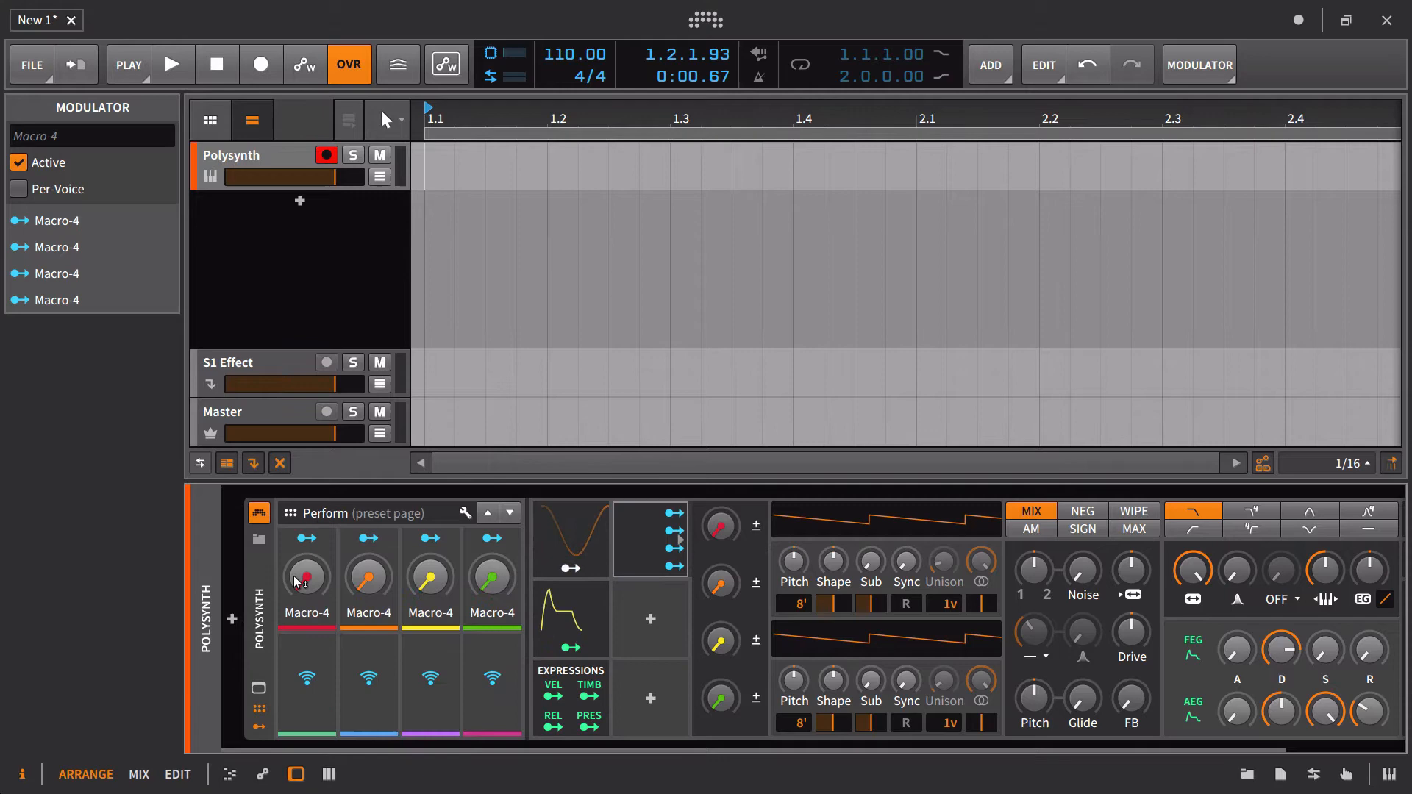
click(758, 526)
click(758, 530)
- Hide the modulators and assign the first macro to OSC1 Sync (15.20), Filter Frequency (-30.67), Filter Resonance (0.293) and Pre-Filter Drive (8.960), testing its knob
click(259, 727)
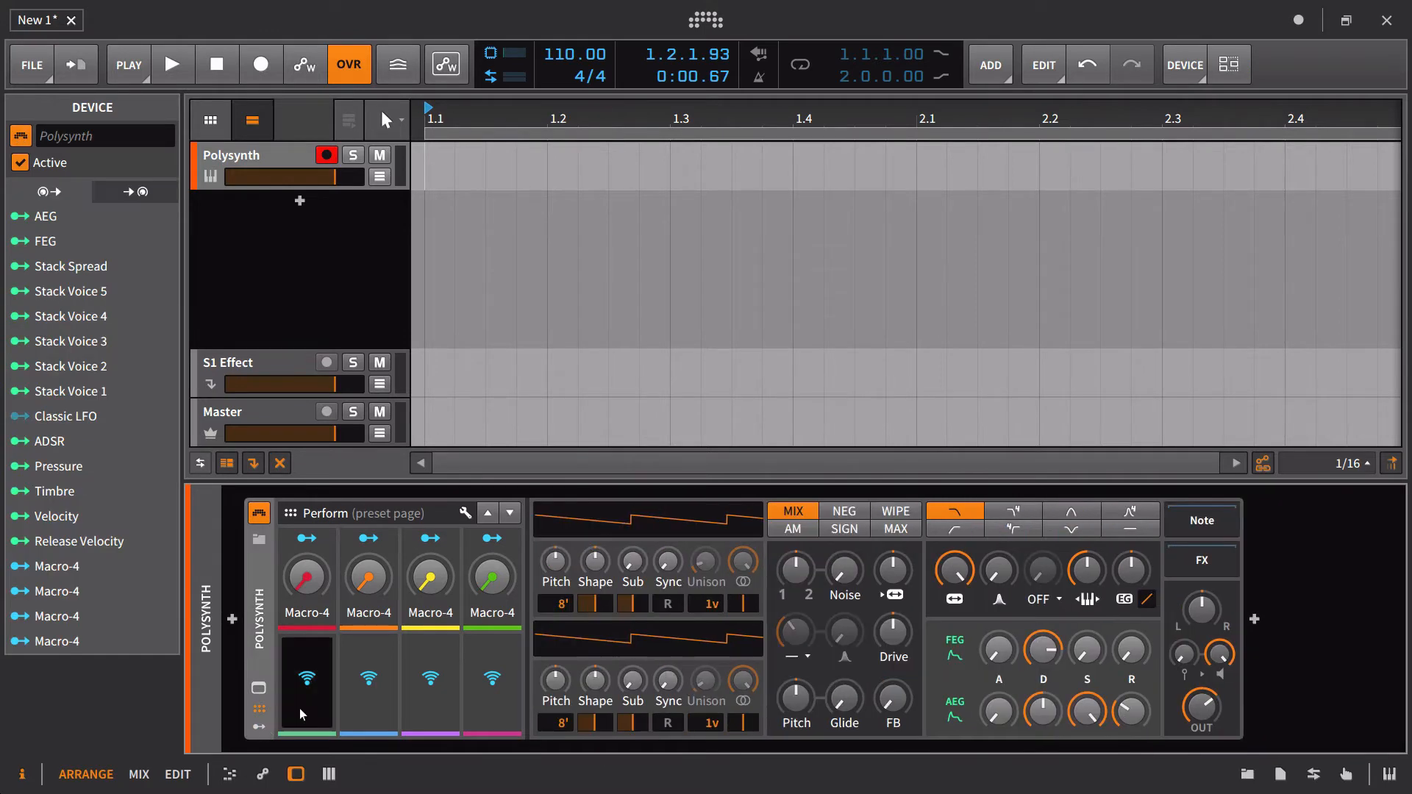
click(307, 538)
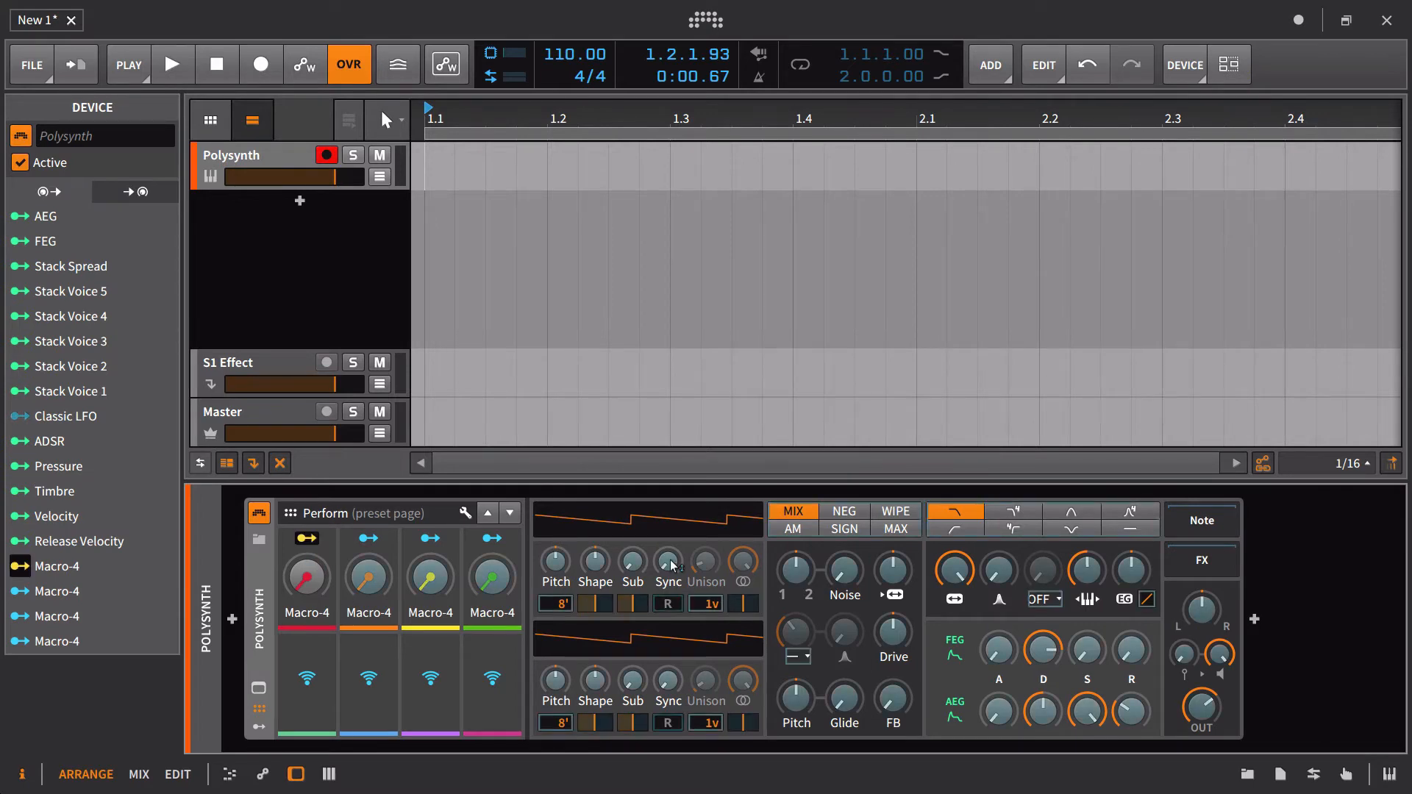
drag(668, 561, 539, 577)
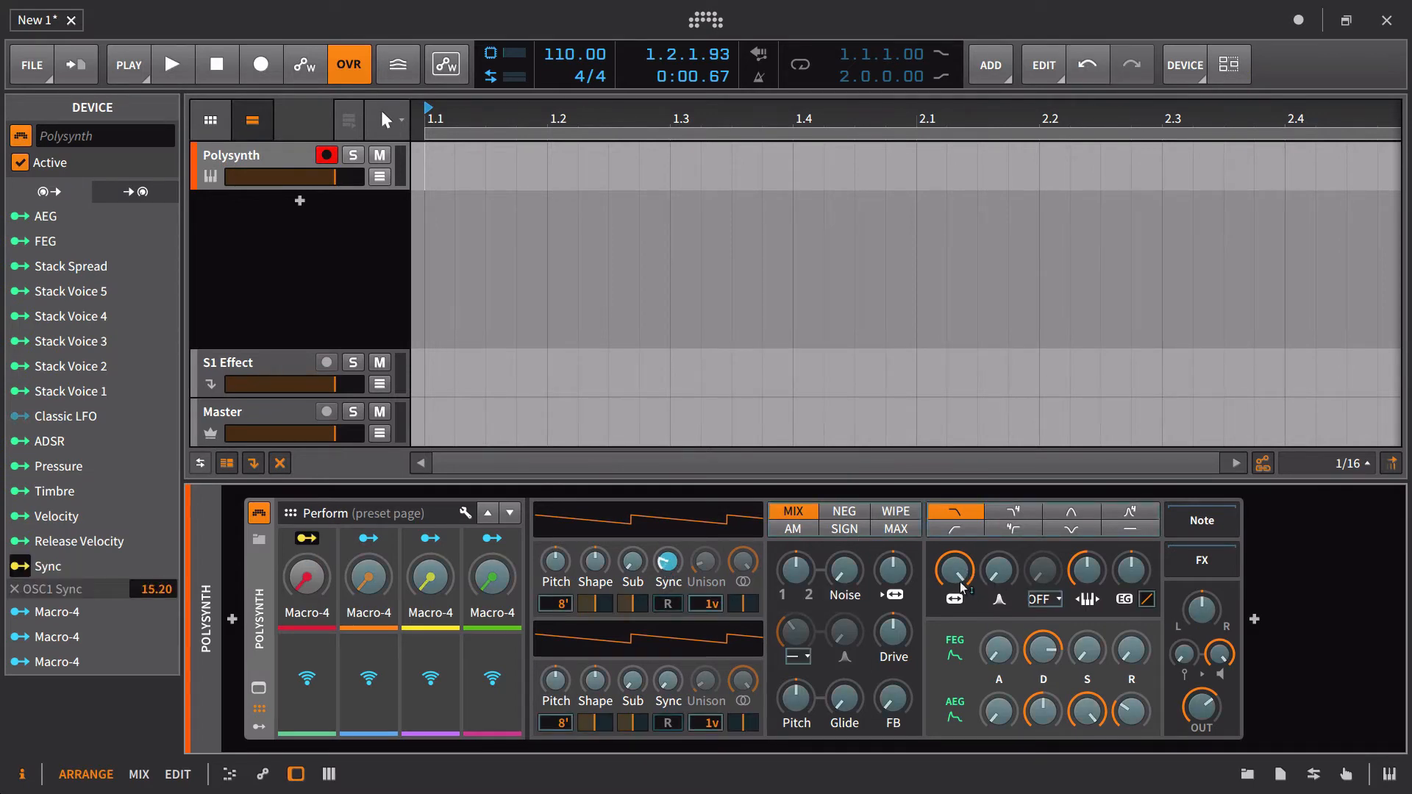
drag(954, 570, 998, 554)
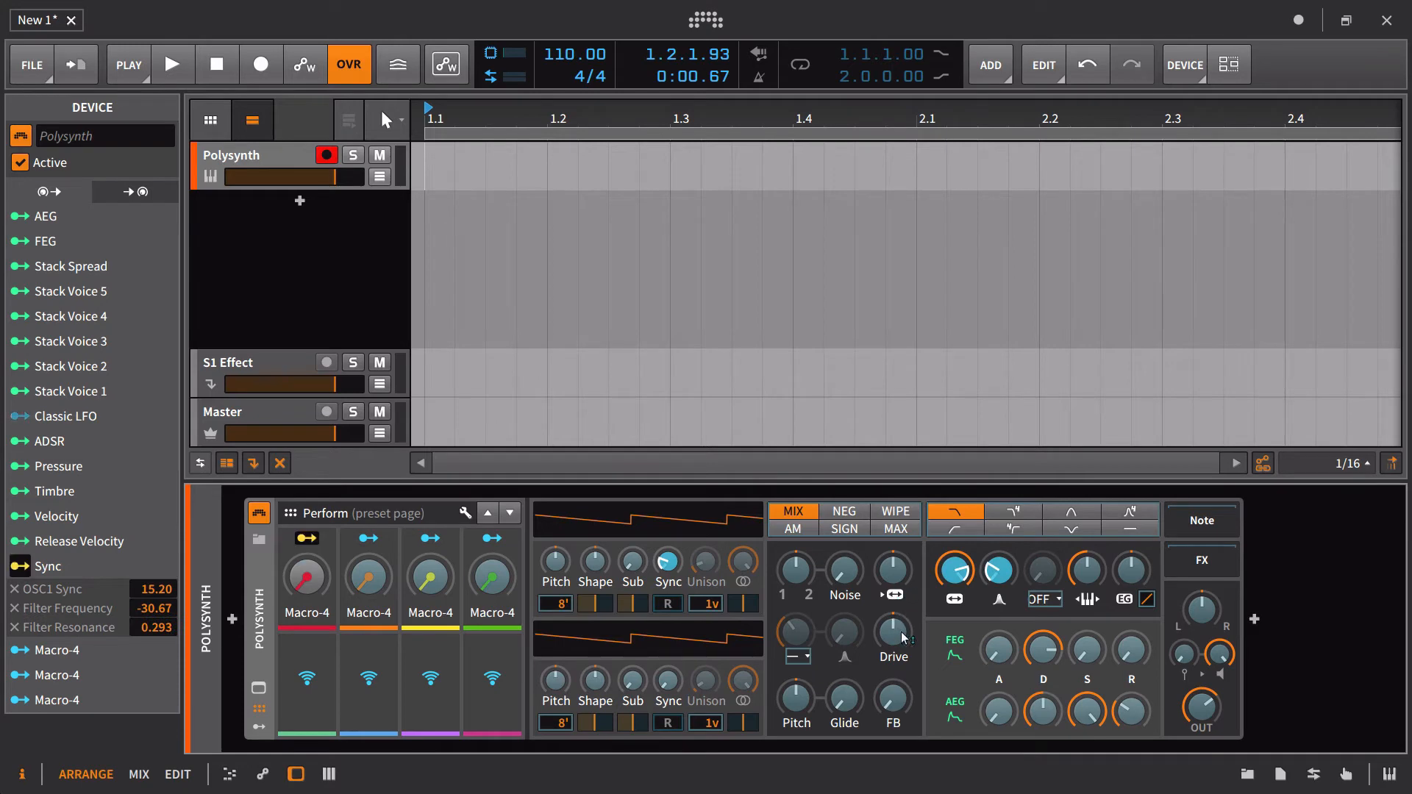
drag(900, 631, 900, 609)
click(307, 538)
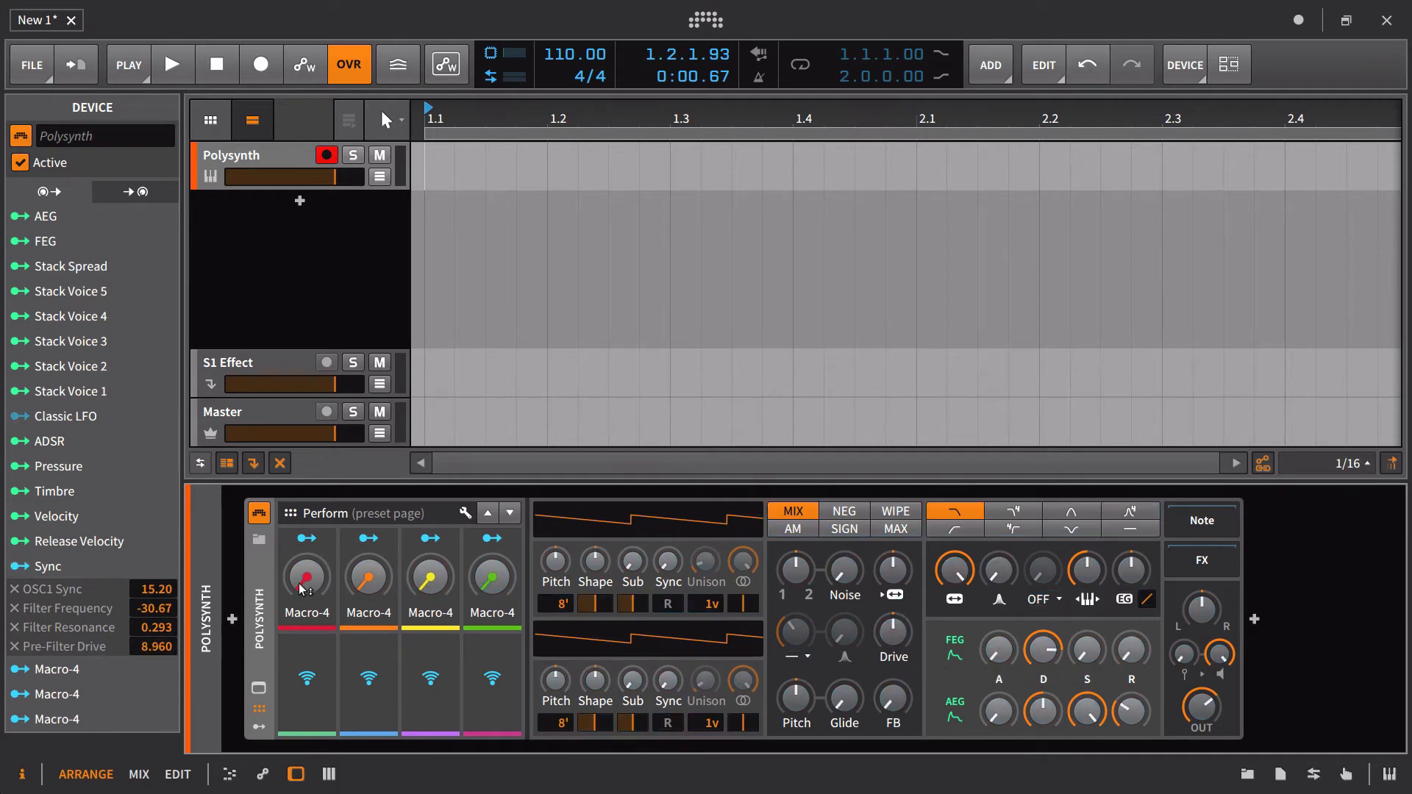
drag(303, 579, 376, 596)
- Rename the first remote control on the Perform page to "osc1 fun"
double_click(308, 618)
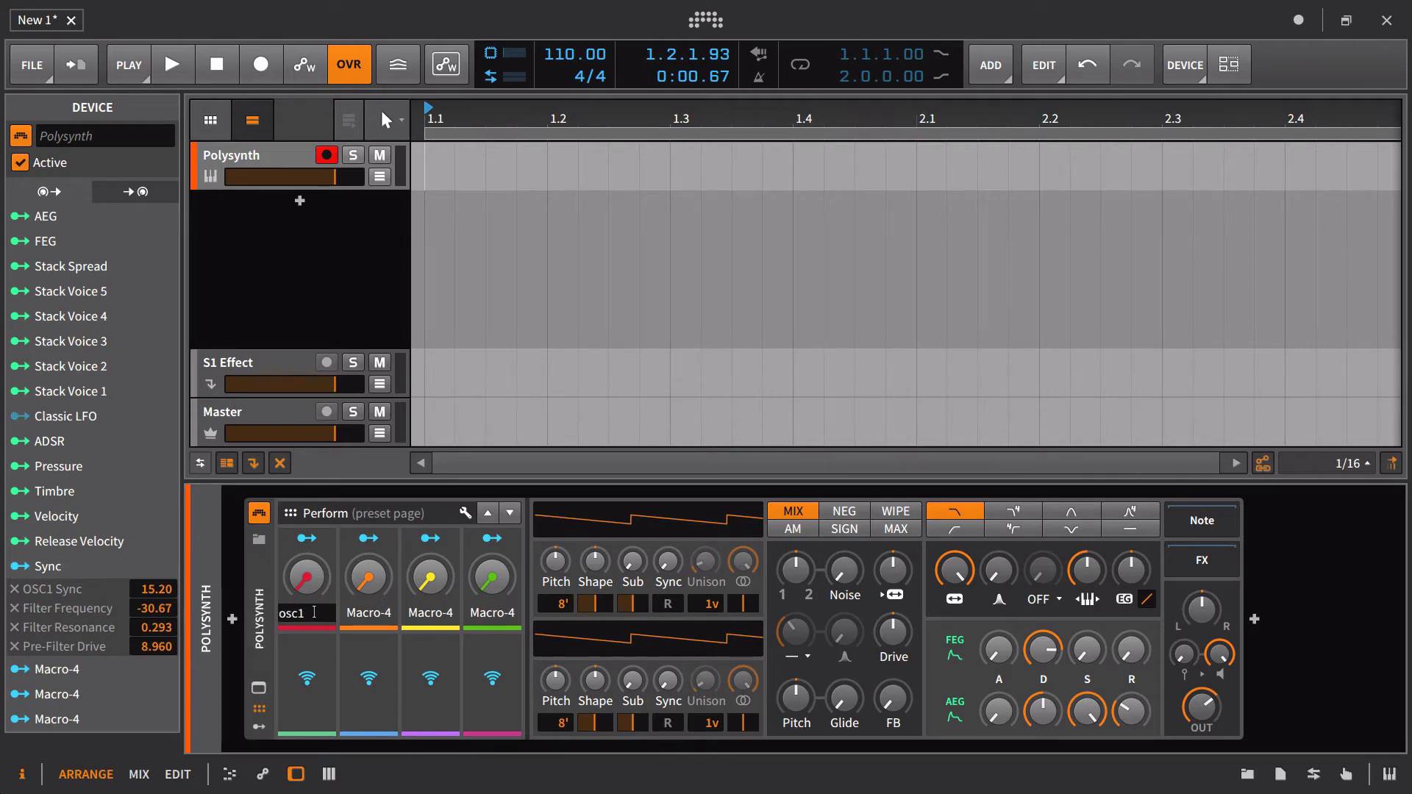
text(osc1 fvb)
key(Return)
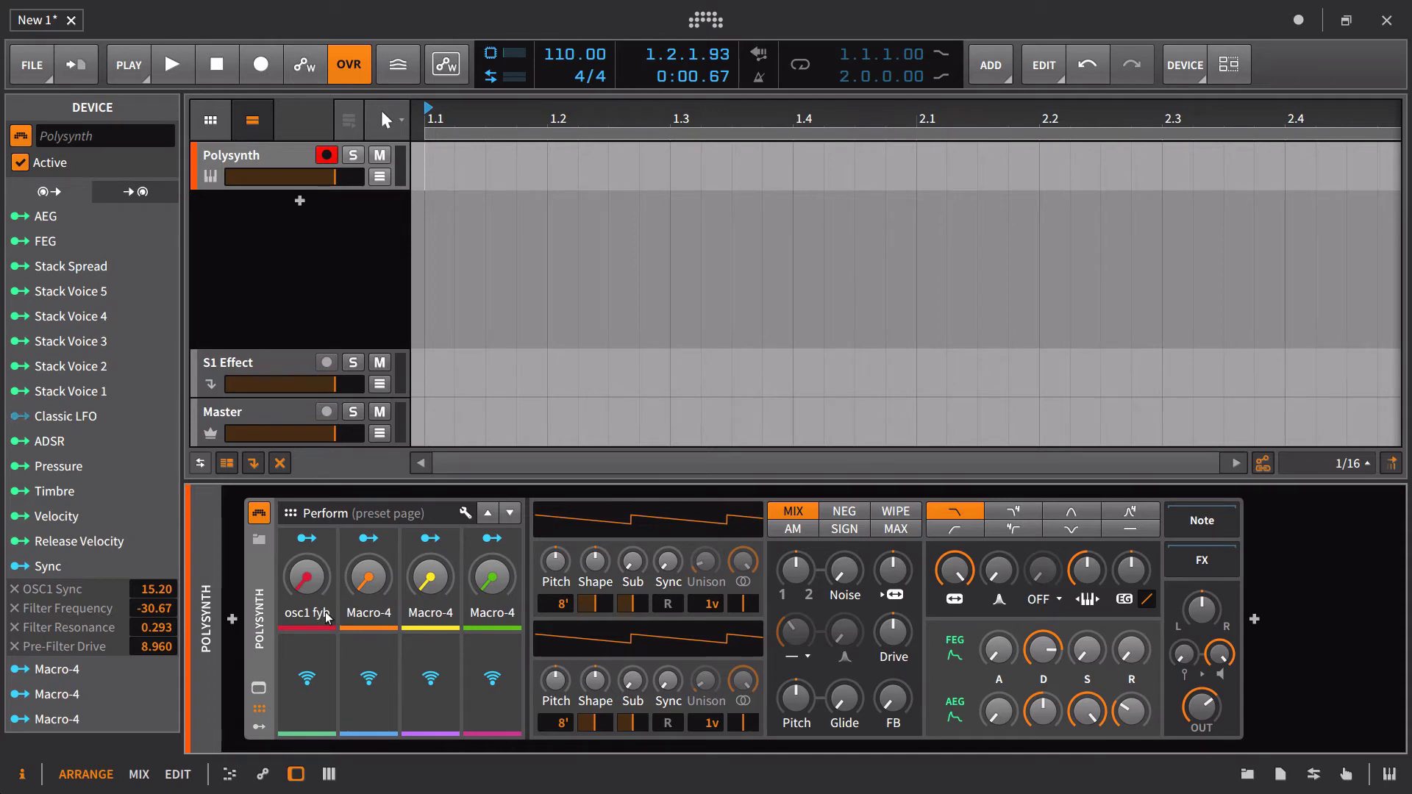
double_click(327, 616)
click(331, 618)
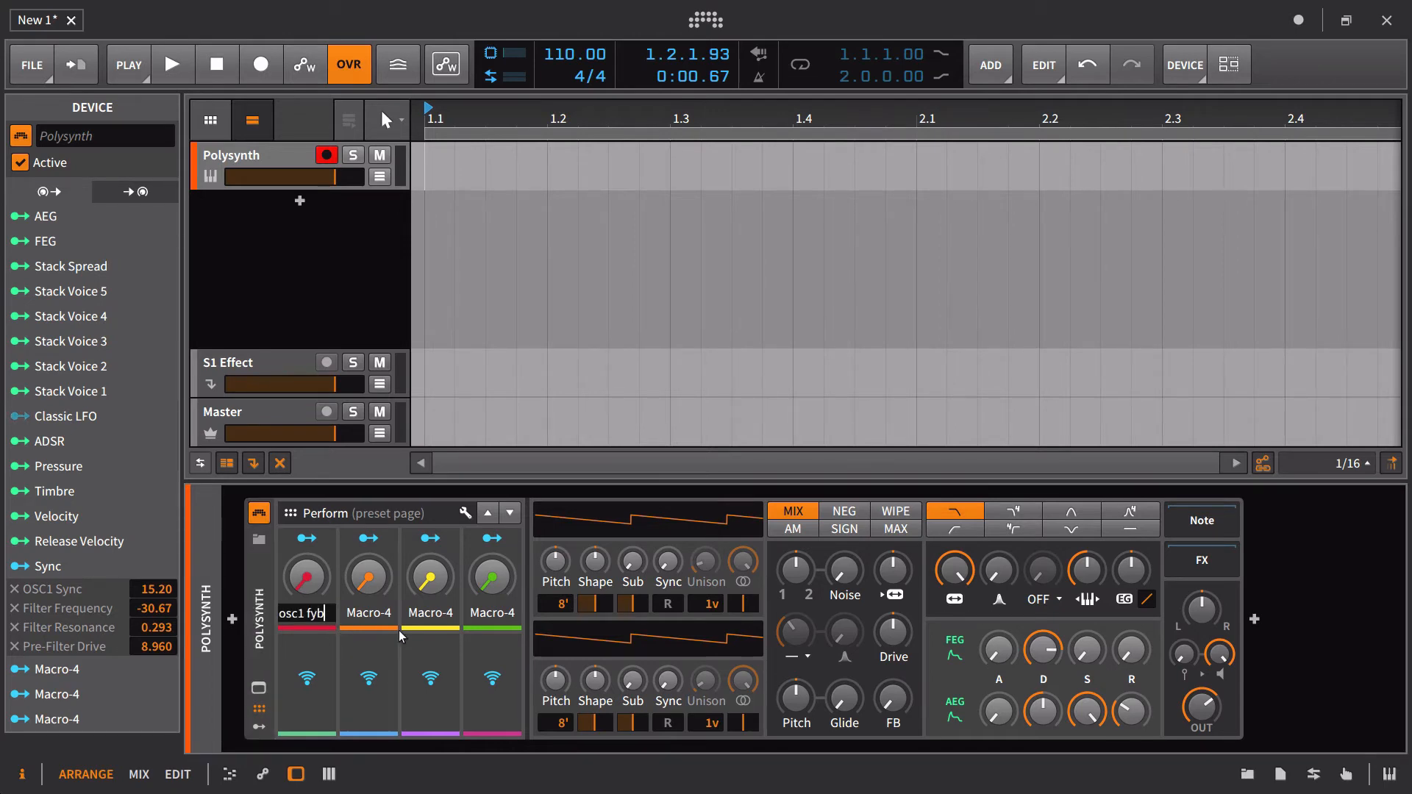
key(BackSpace)
key(BackSpace)
text(un)
key(Return)
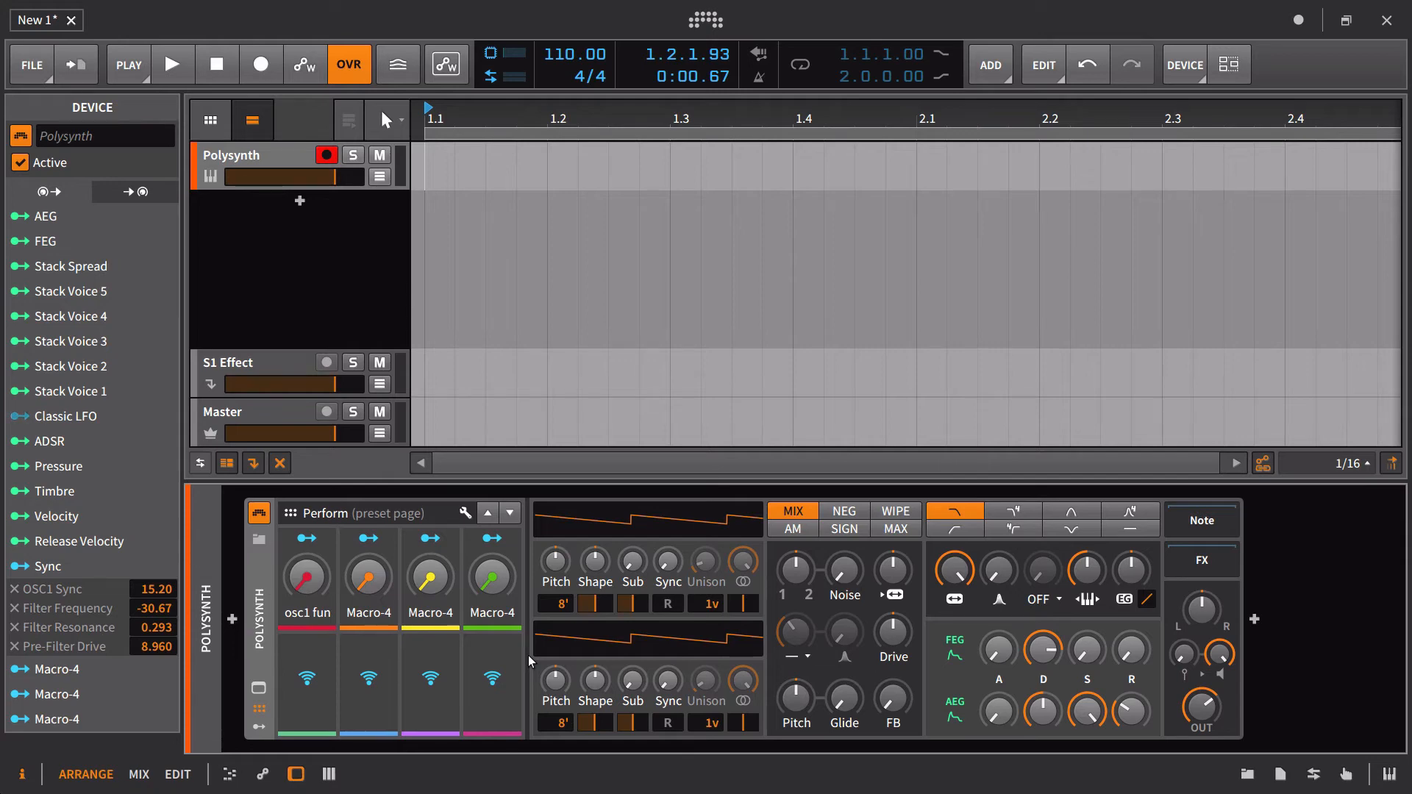
- Map the AEG's attack, decay, sustain and release knobs to the four empty slots in the Perform page's second row
click(308, 678)
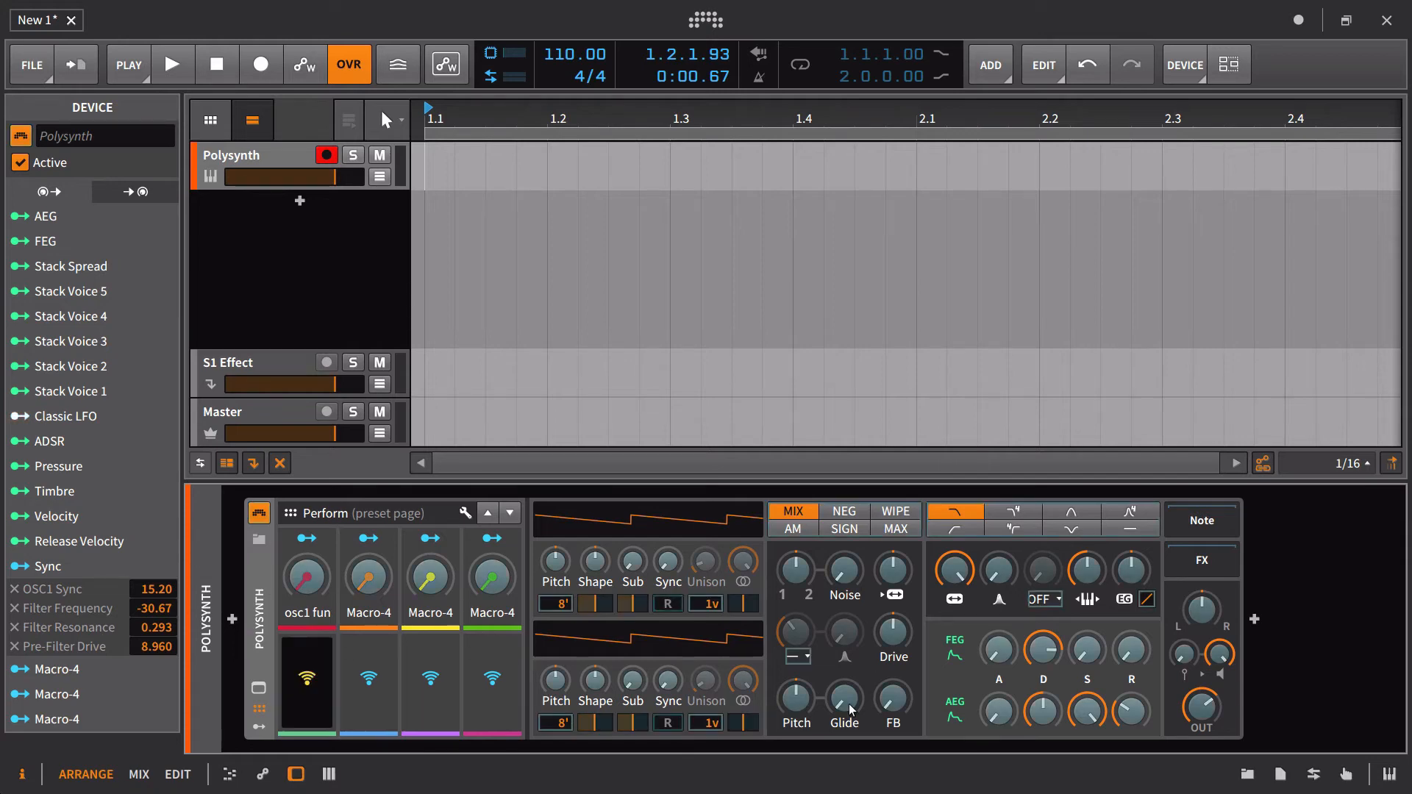
click(1004, 712)
click(1043, 710)
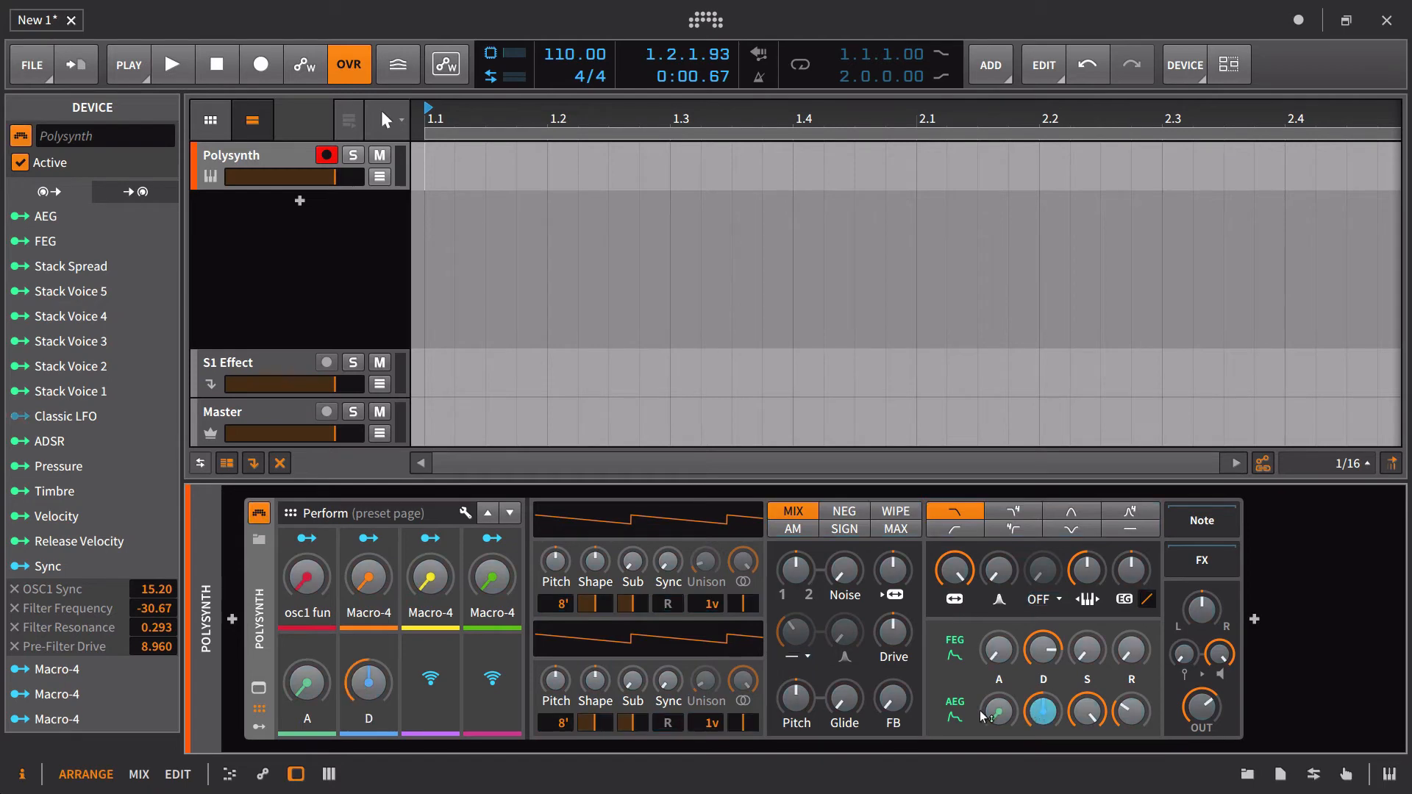
click(1094, 712)
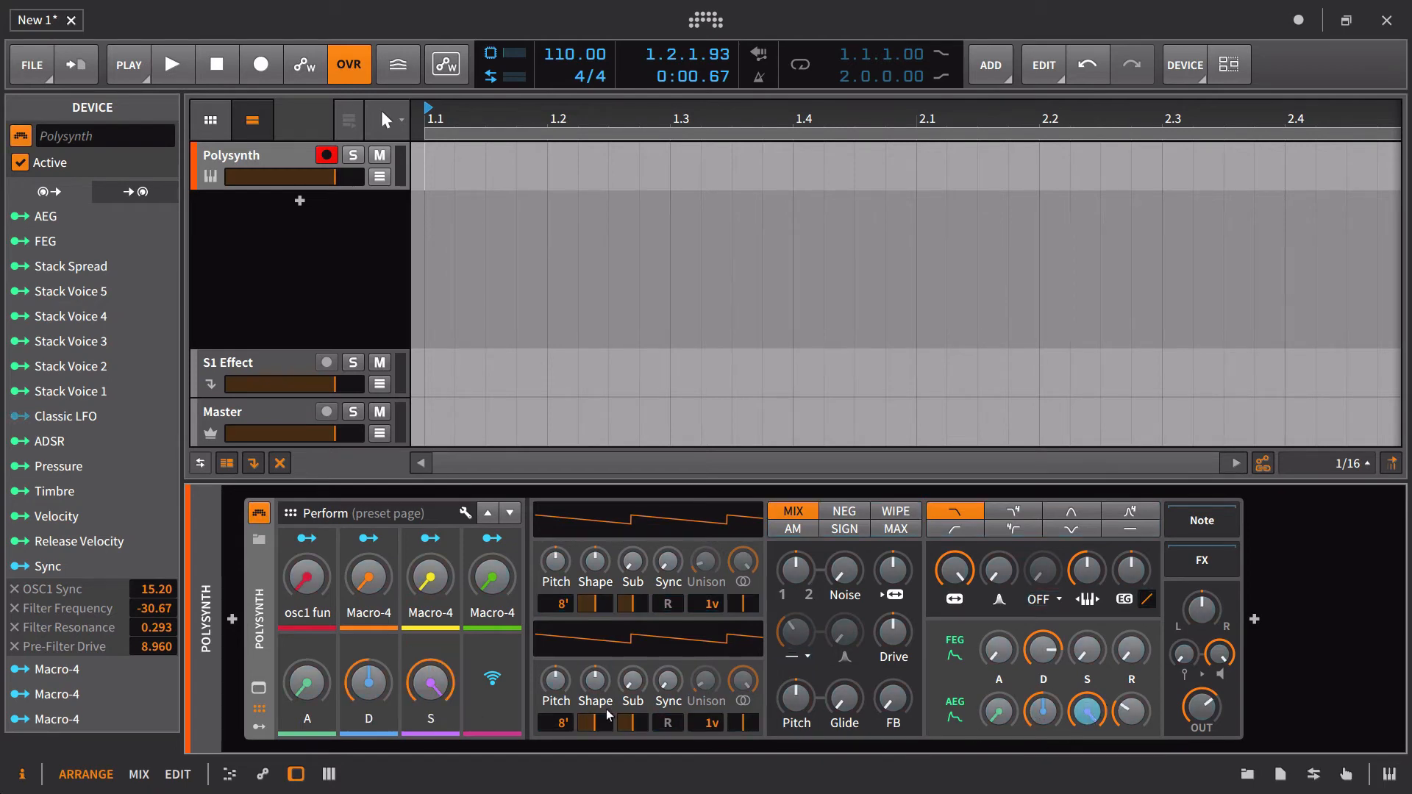
click(1131, 710)
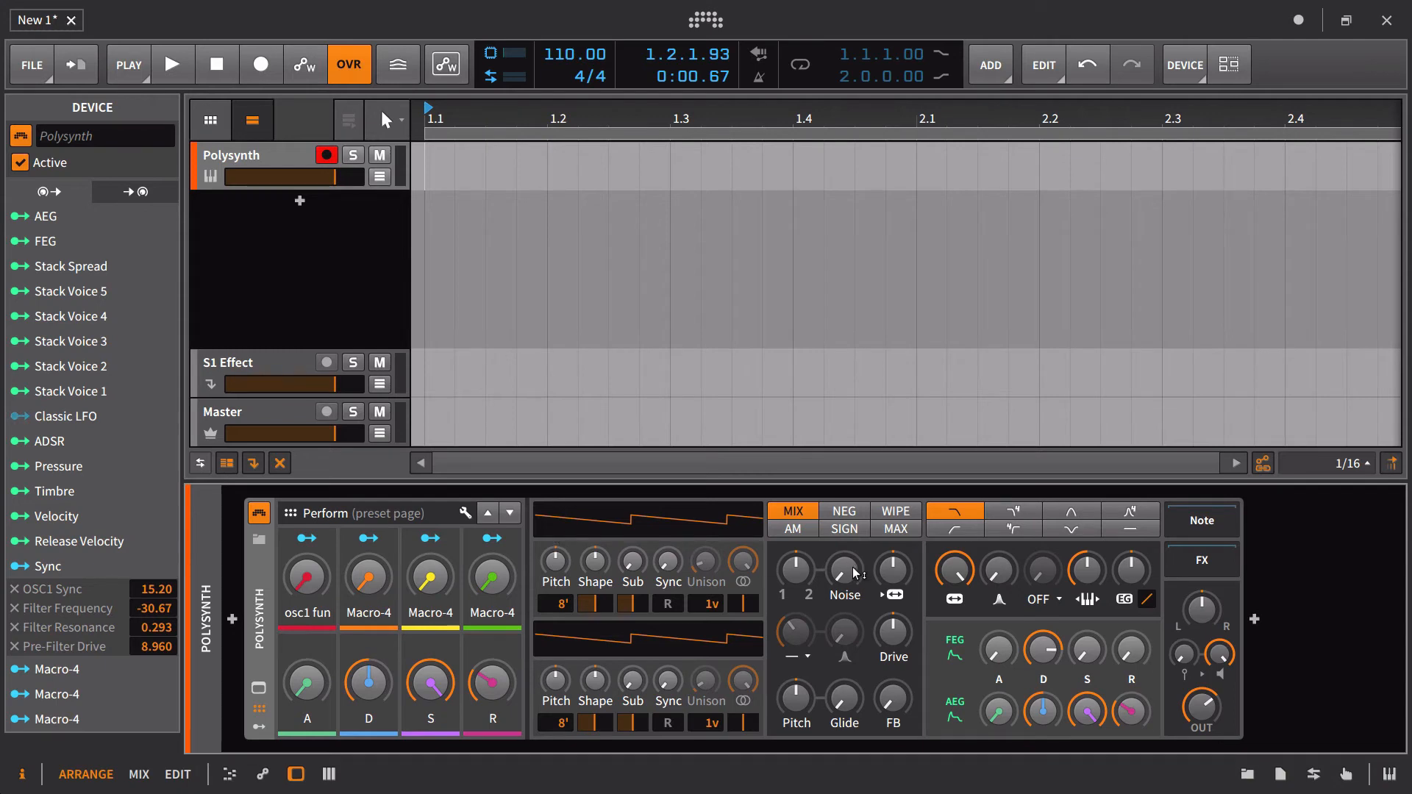
key(ctrl+z)
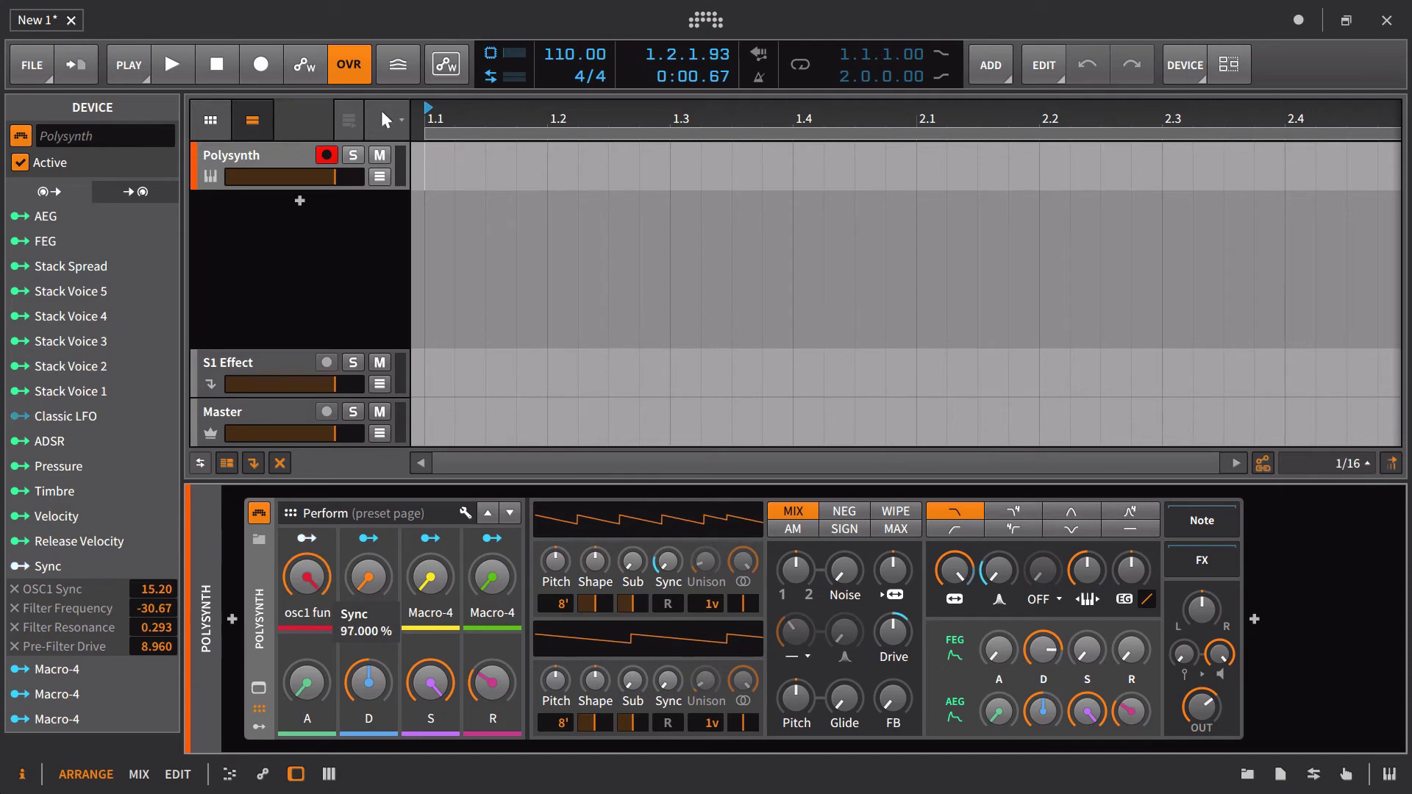
- Set the osc1 fun knob to about its midpoint and modulate it with the Classic LFO by an amount of 0.413
drag(306, 577, 307, 508)
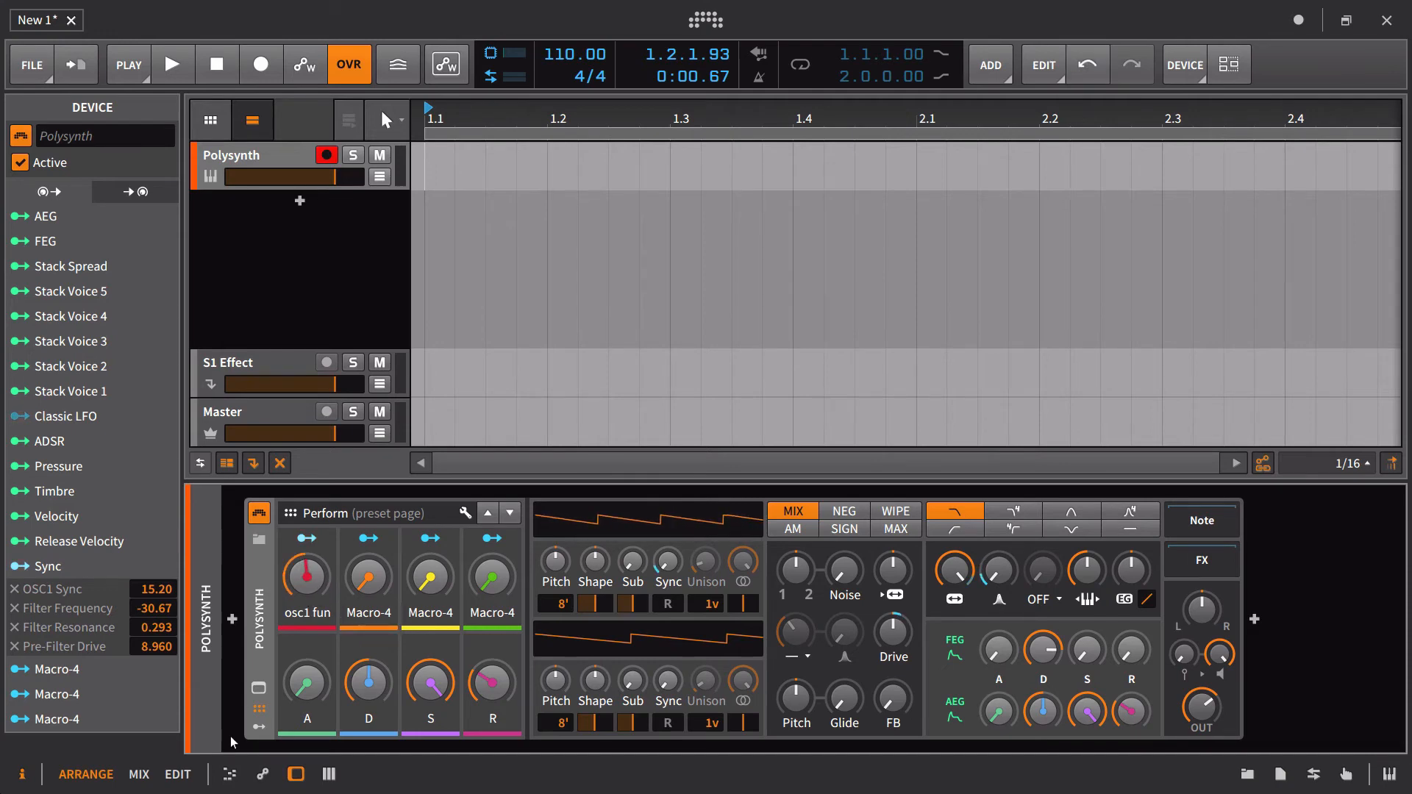
click(258, 730)
click(567, 570)
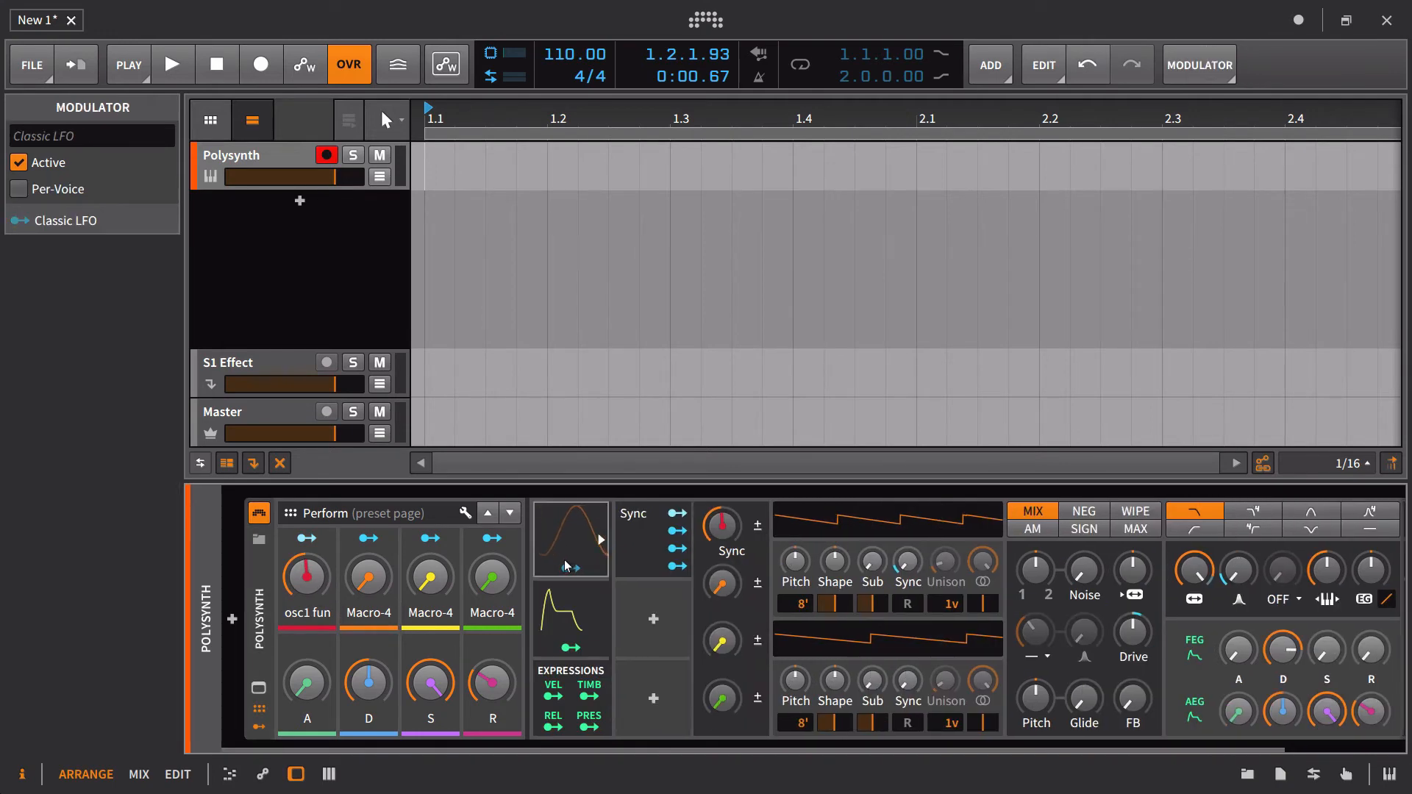
drag(302, 585, 301, 523)
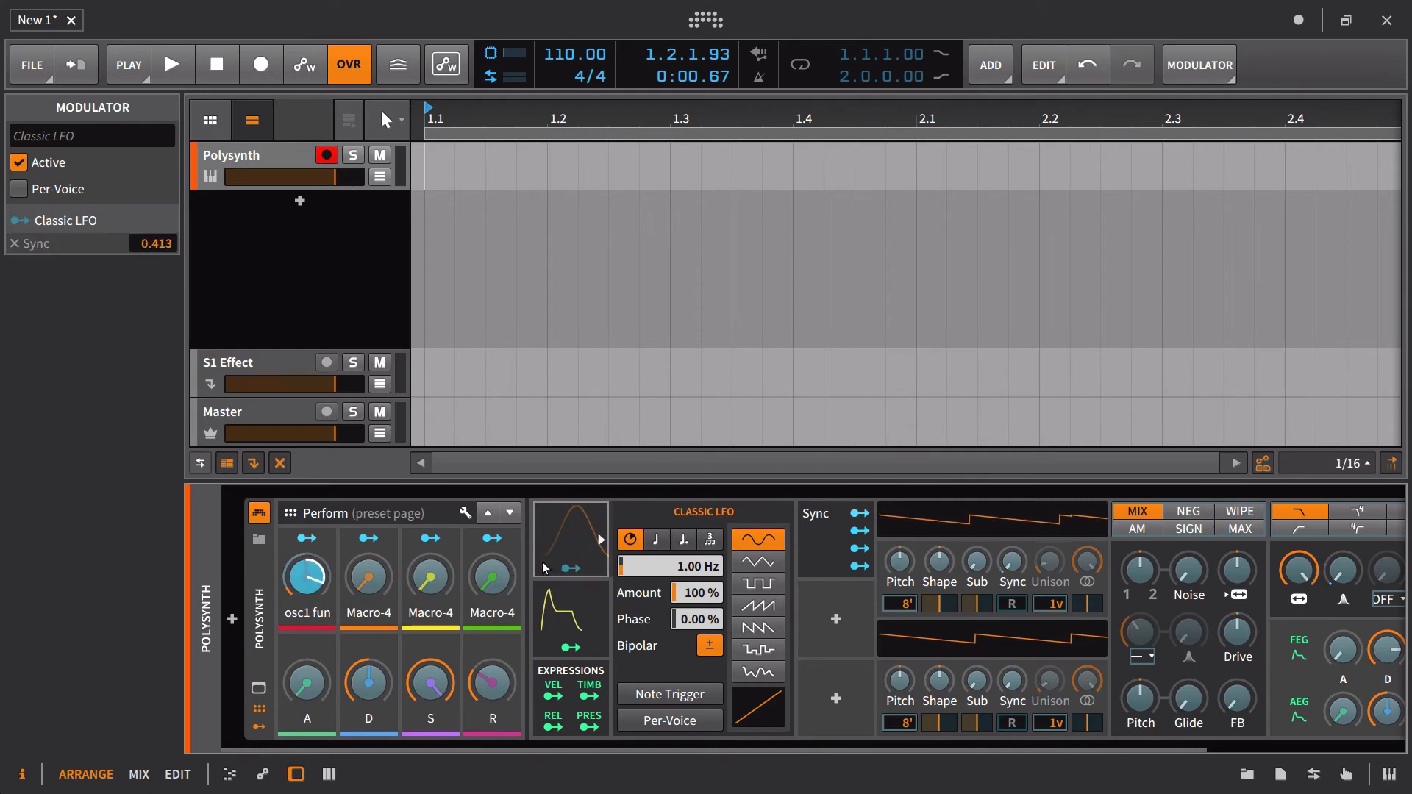
click(573, 573)
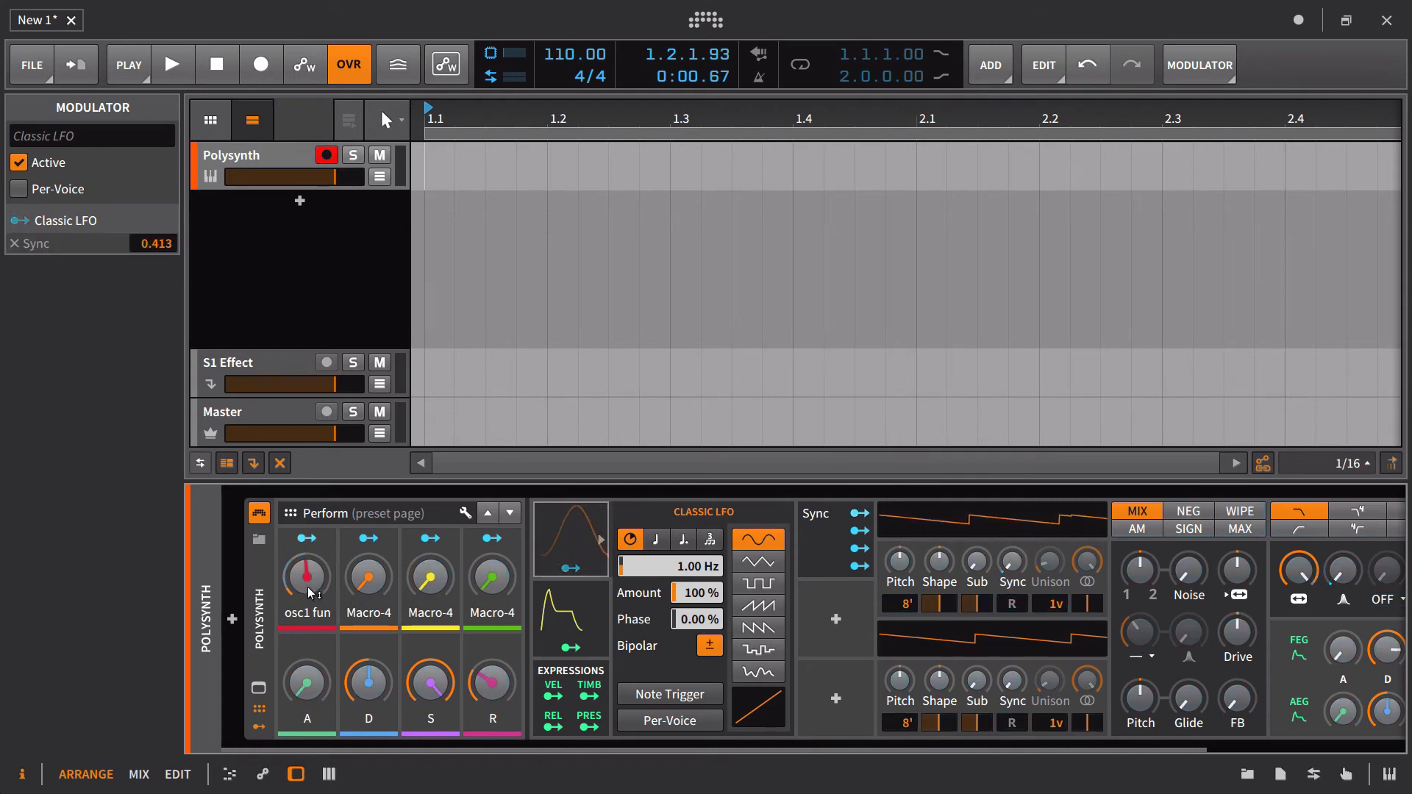
- Check the first macro's modulation targets, close the open modulator settings and hide the modulators
click(807, 530)
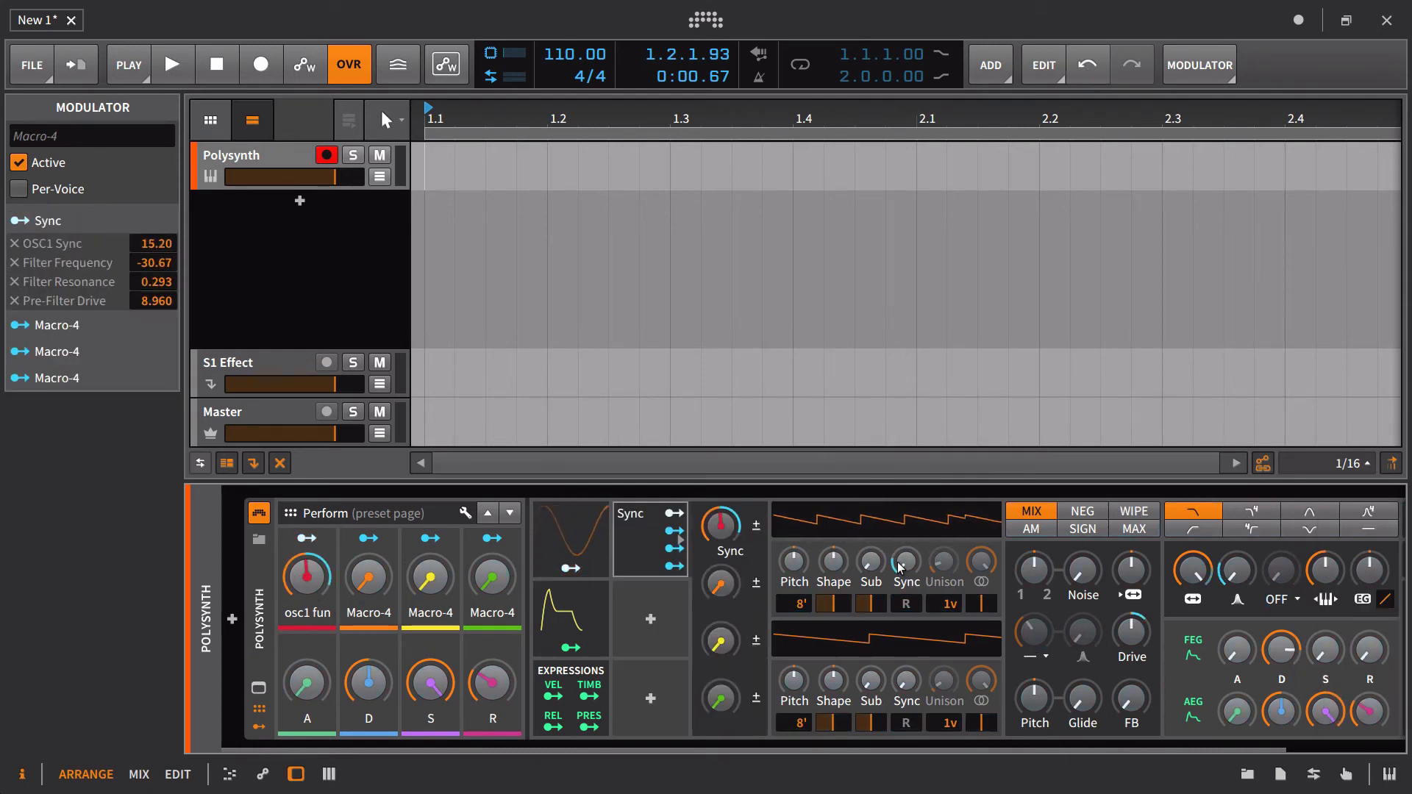
click(659, 547)
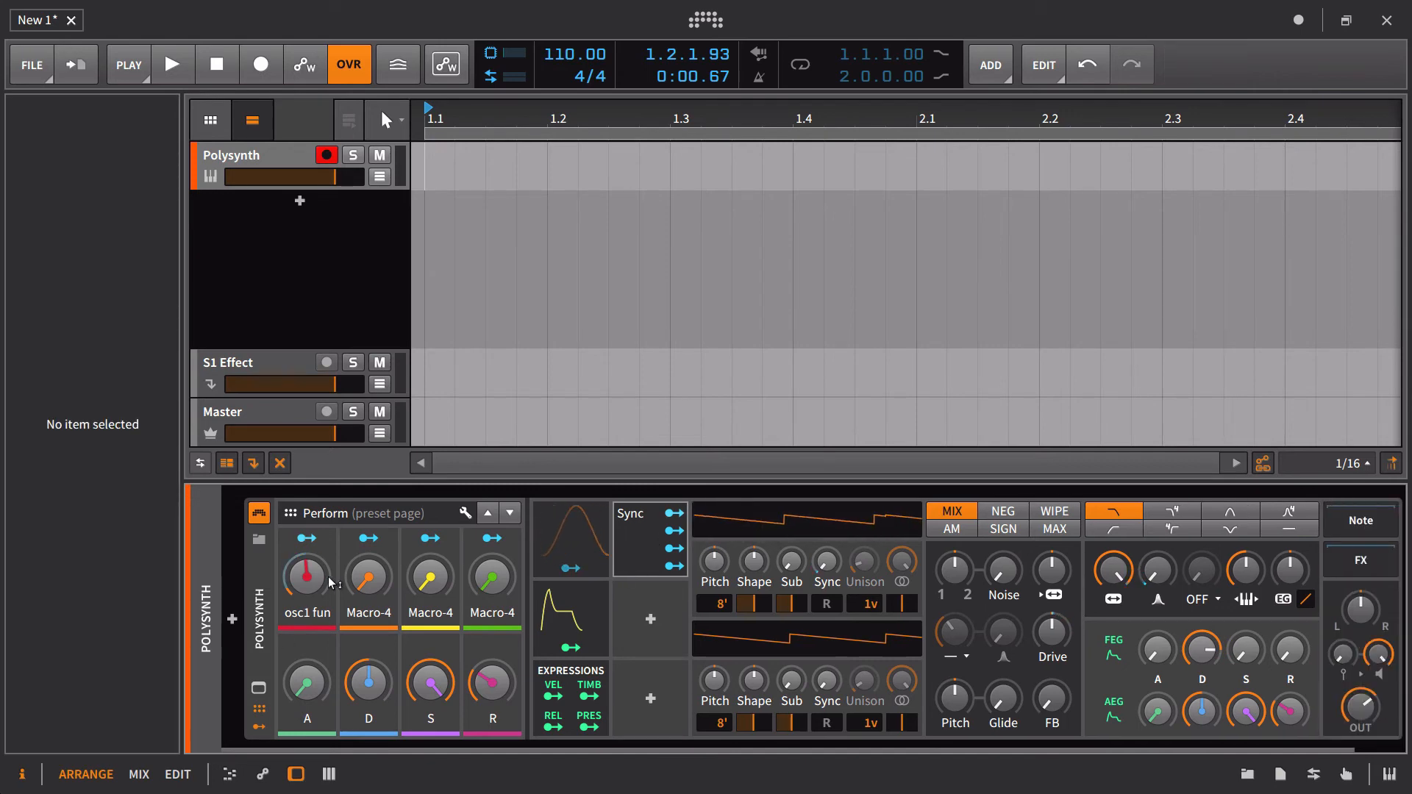
click(258, 728)
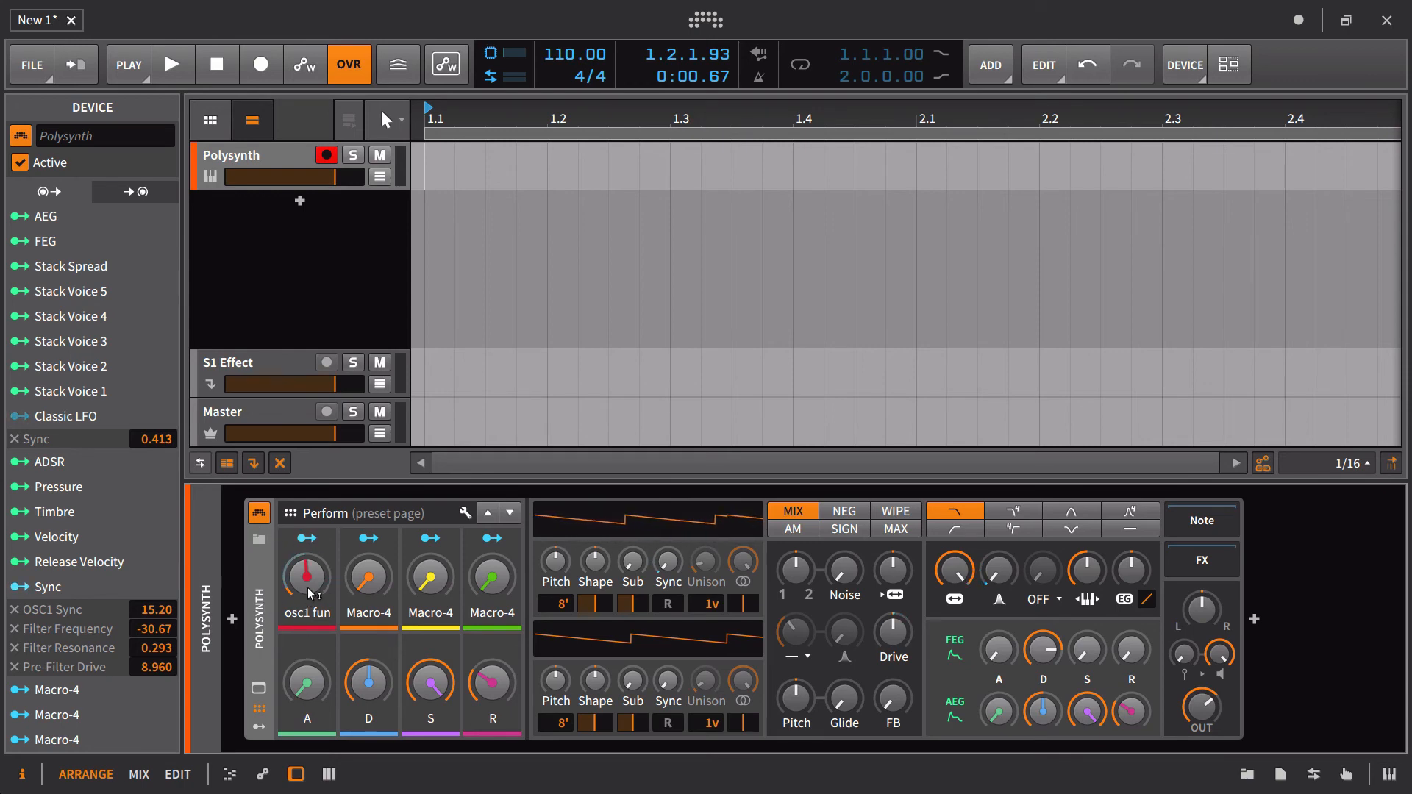
- Hide and reshow the remote controls, and view Polysynth's default preset options without choosing one
mouse_move(308, 588)
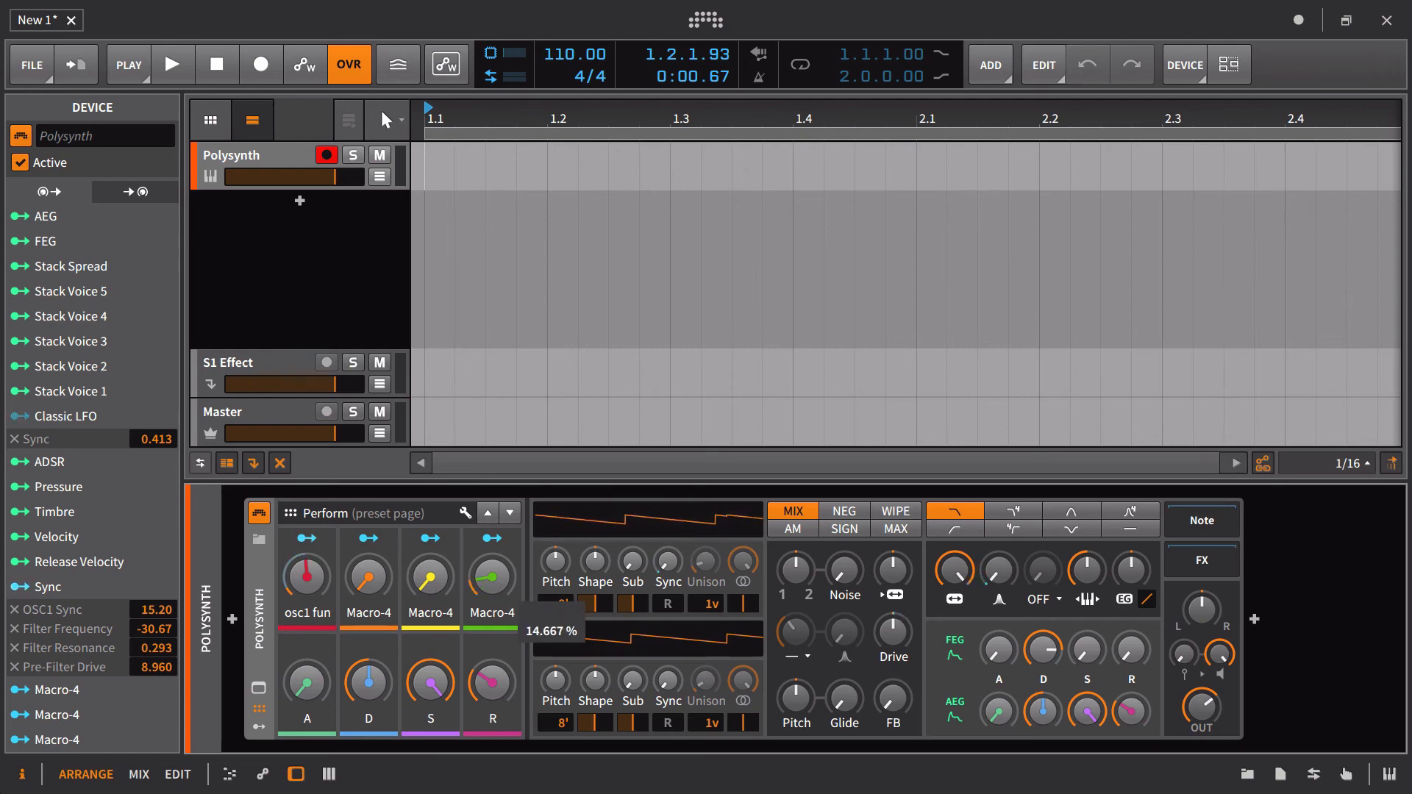
click(259, 710)
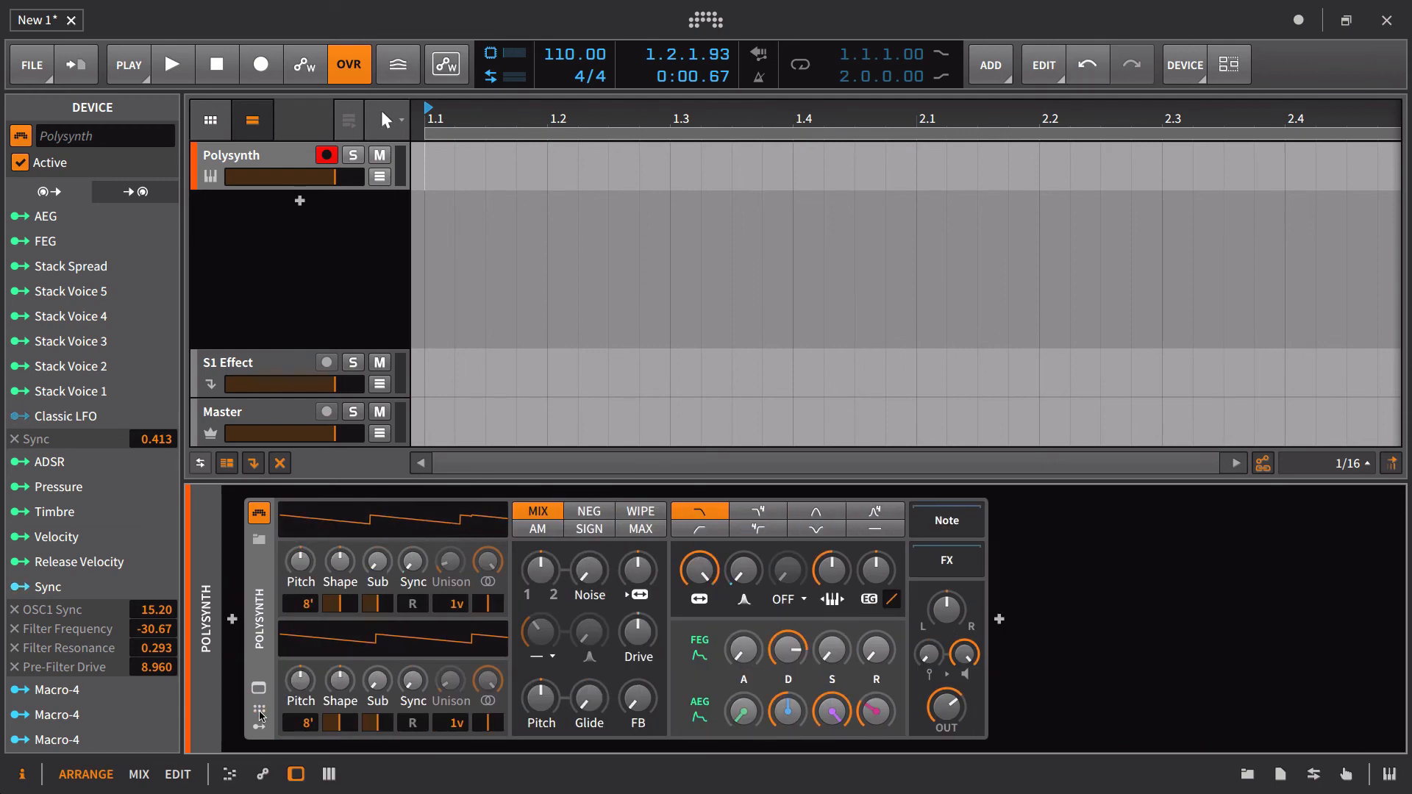
click(259, 710)
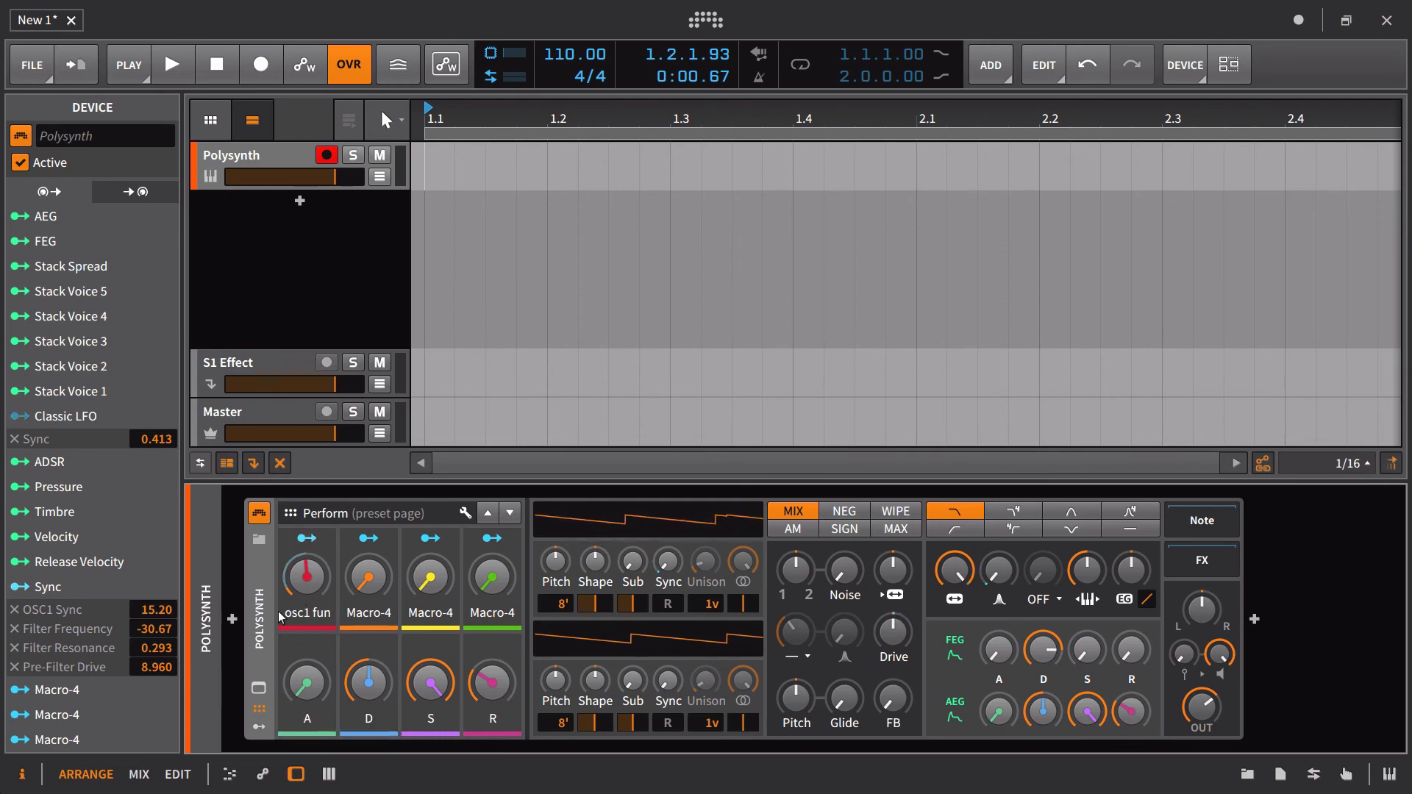
right_click(244, 625)
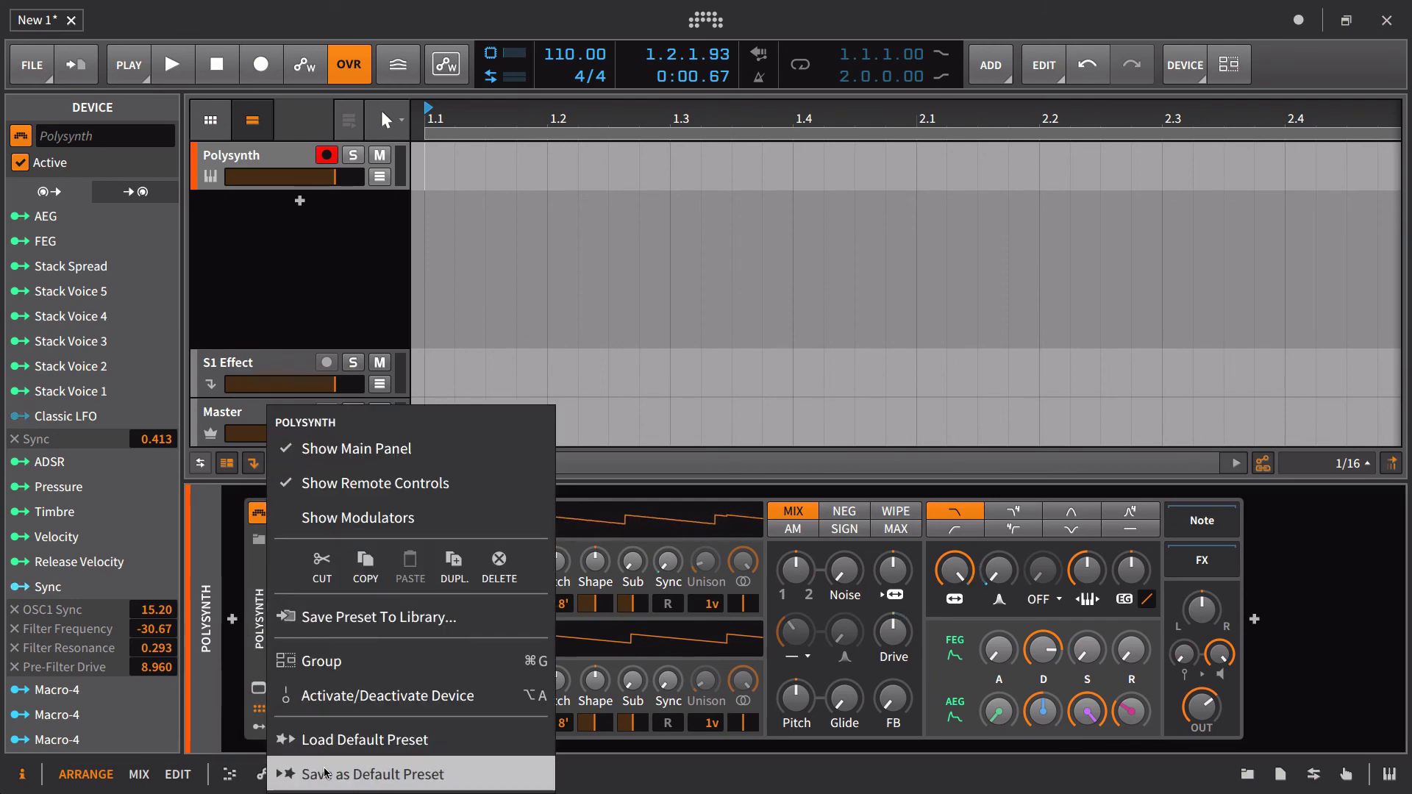
click(1278, 624)
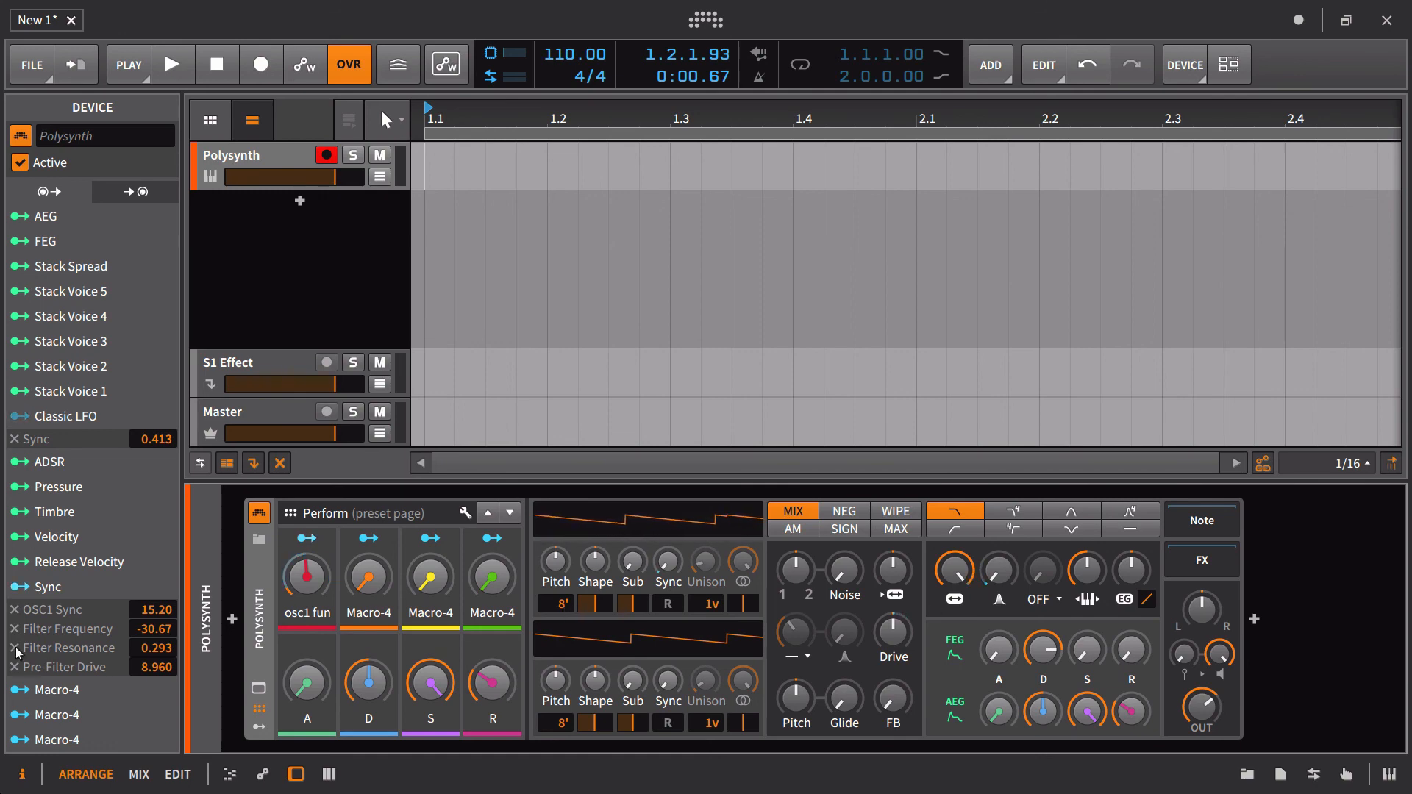
- Look through the remote control pages, including OSC1, and return to the Perform page
click(488, 513)
click(488, 513)
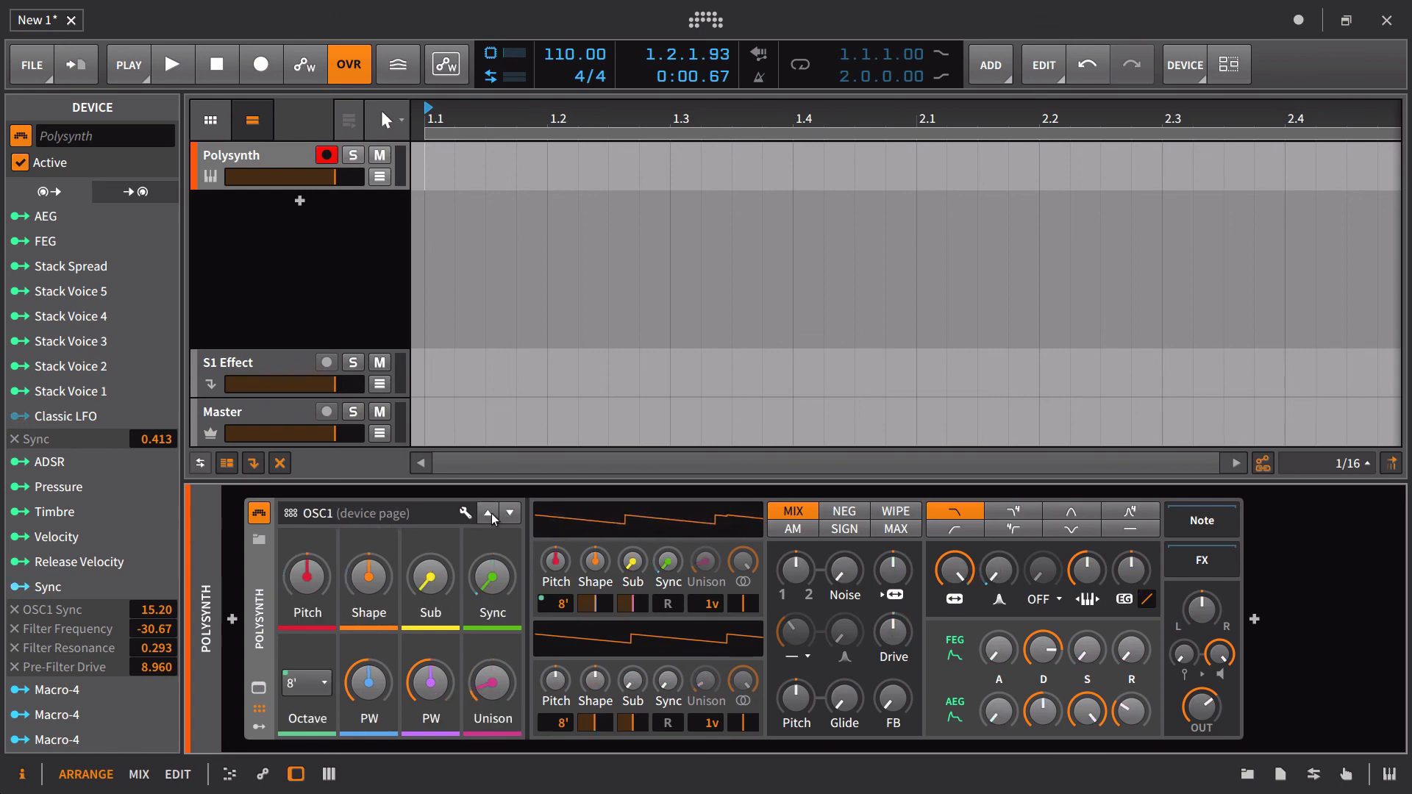
click(488, 514)
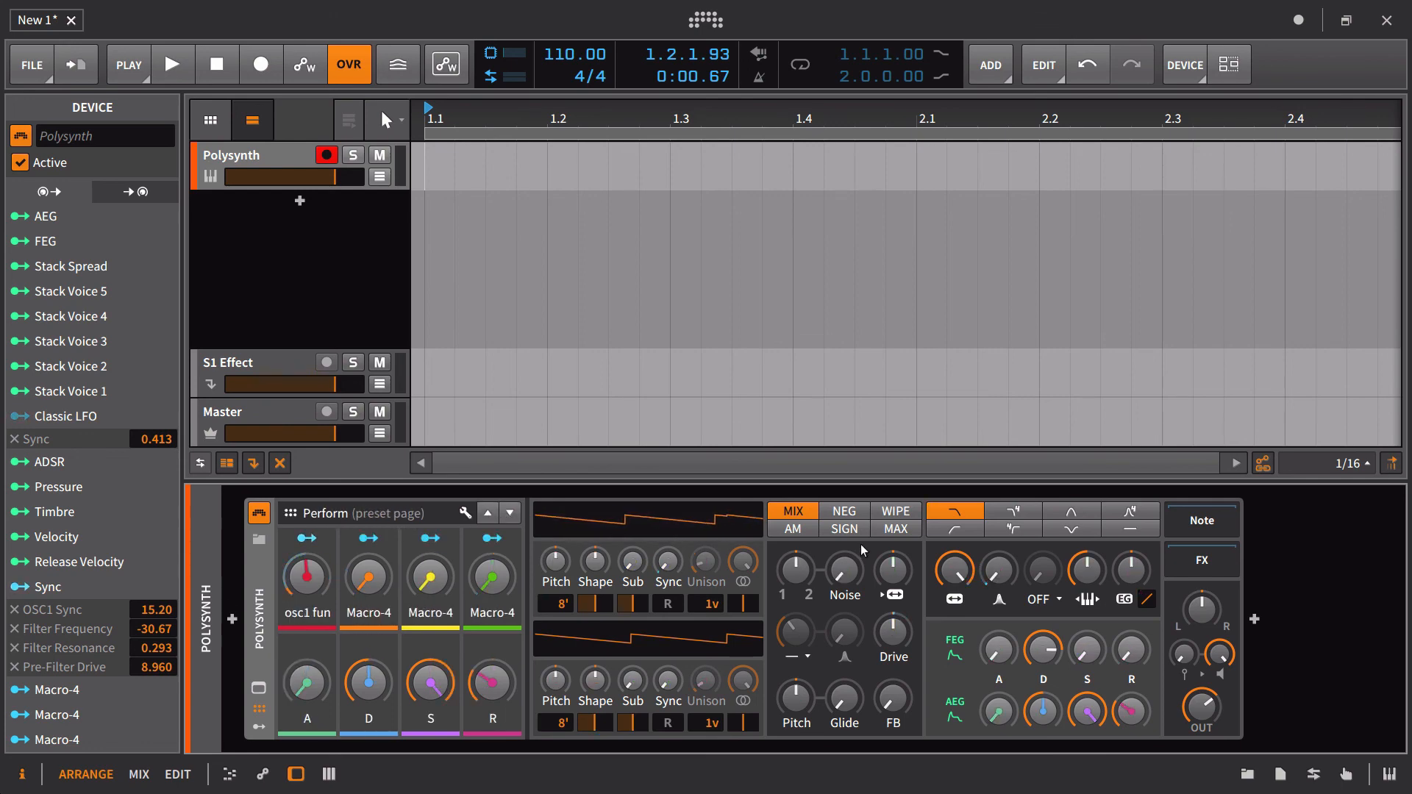